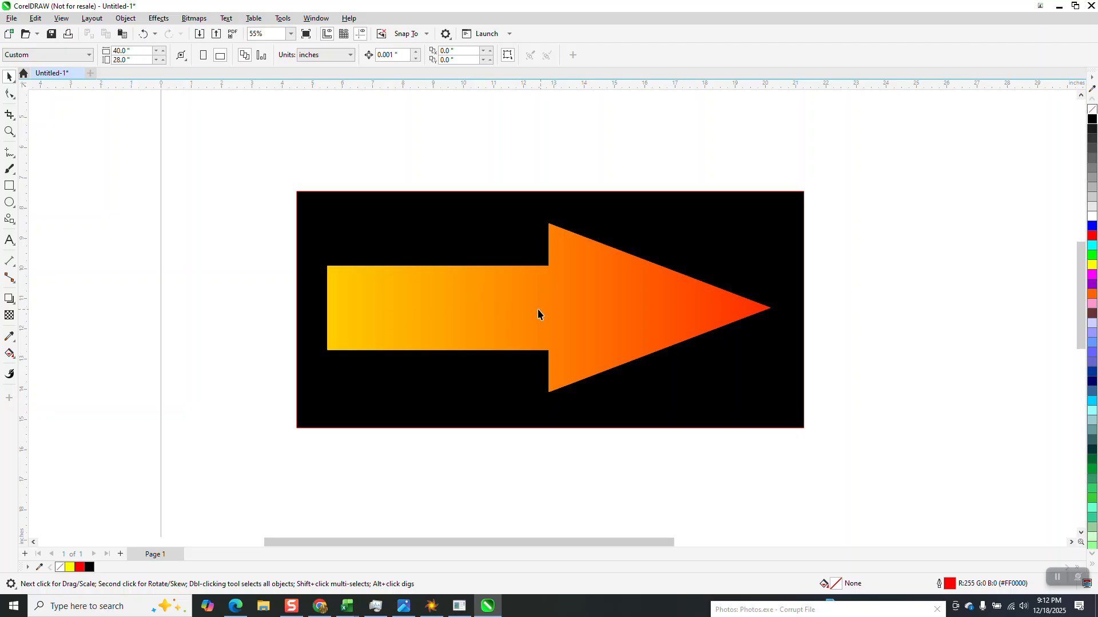
Move the existing gradient arrow sample up to the top of the page.
drag(284, 174, 910, 503)
scroll(576, 443, down, 3)
drag(559, 372, 631, 183)
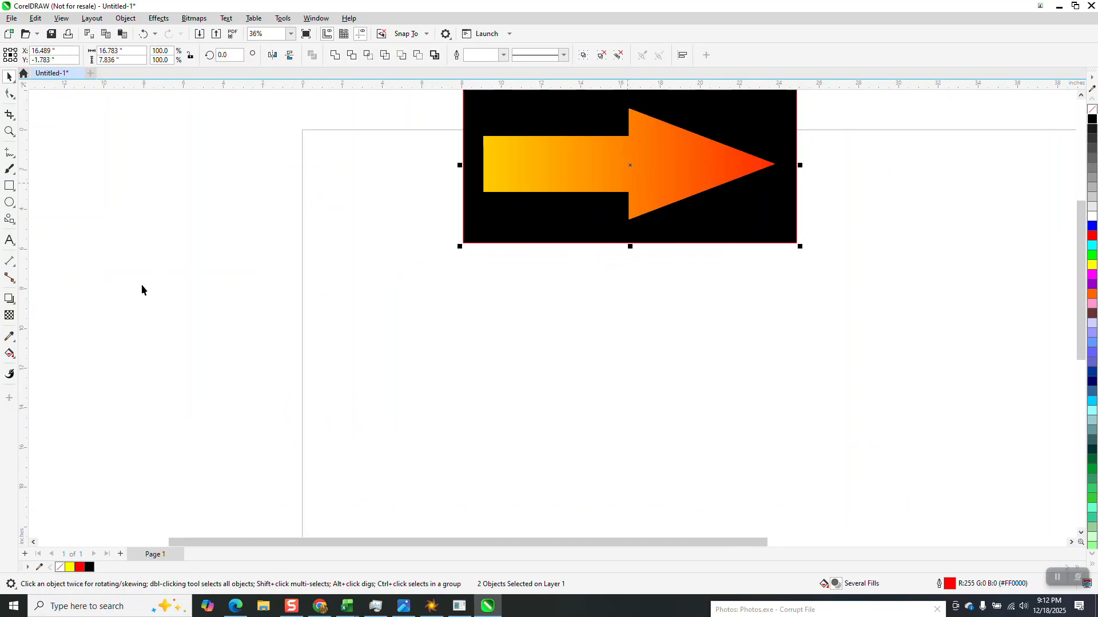
Draw an arrow with the Common Shapes tool, about 17.5 by 4.6 inches, and convert it to curves.
click(10, 219)
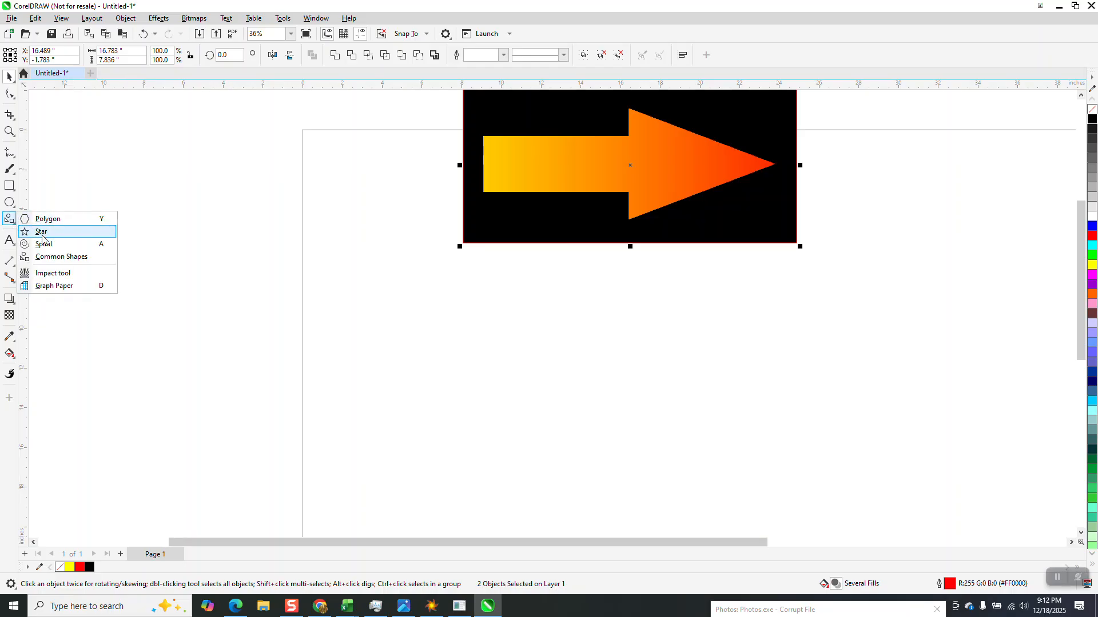
click(52, 257)
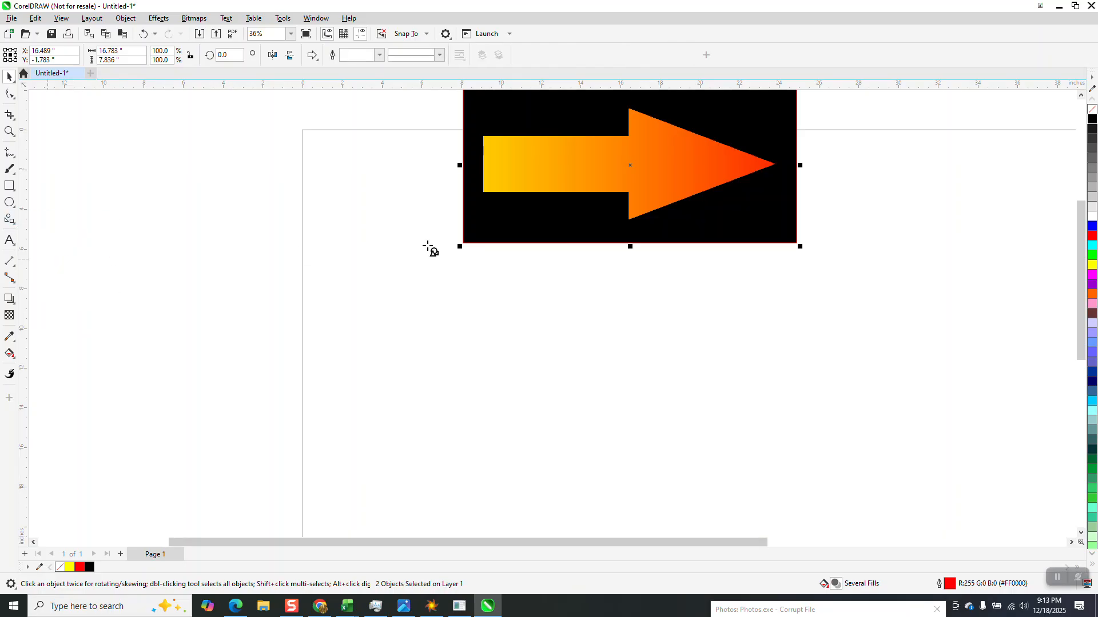
mouse_move(429, 302)
mouse_down()
mouse_move(705, 399)
mouse_move(784, 400)
mouse_up()
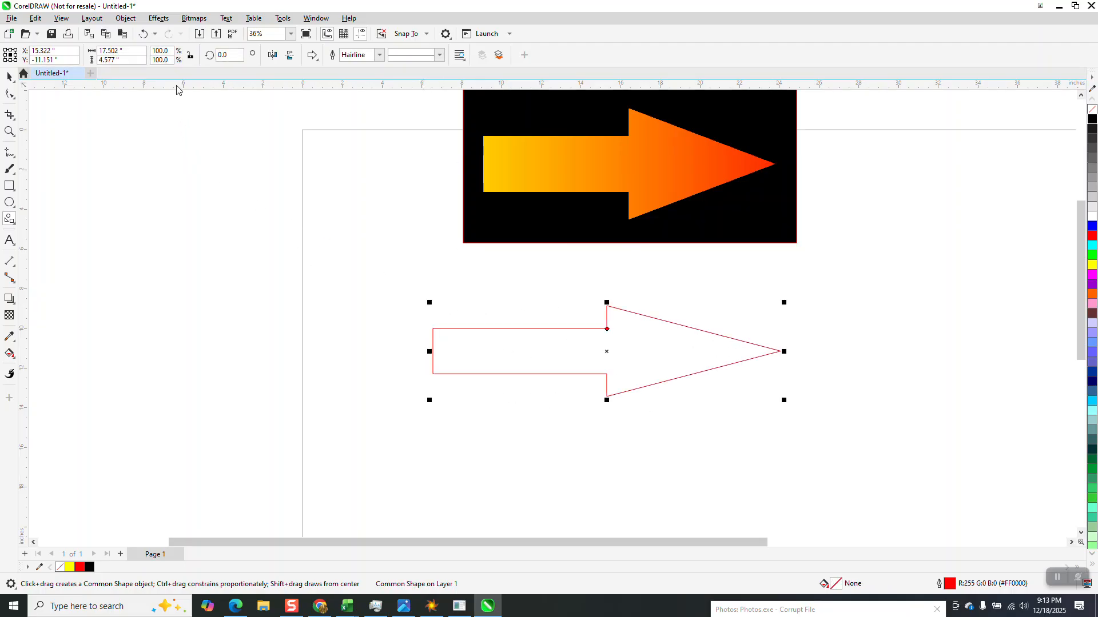
click(125, 18)
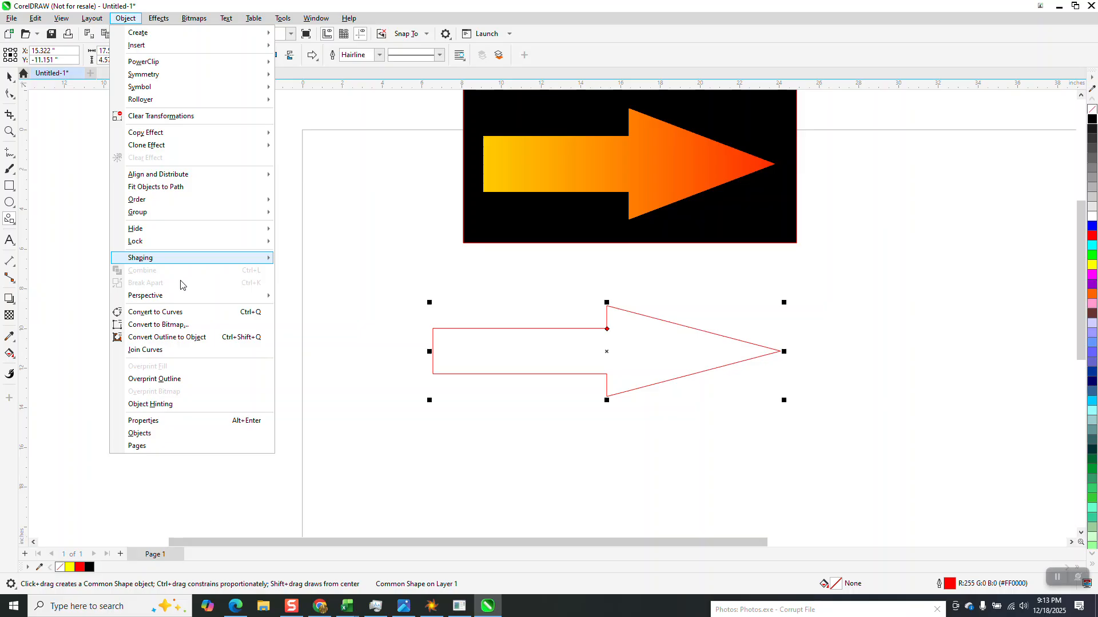
click(181, 313)
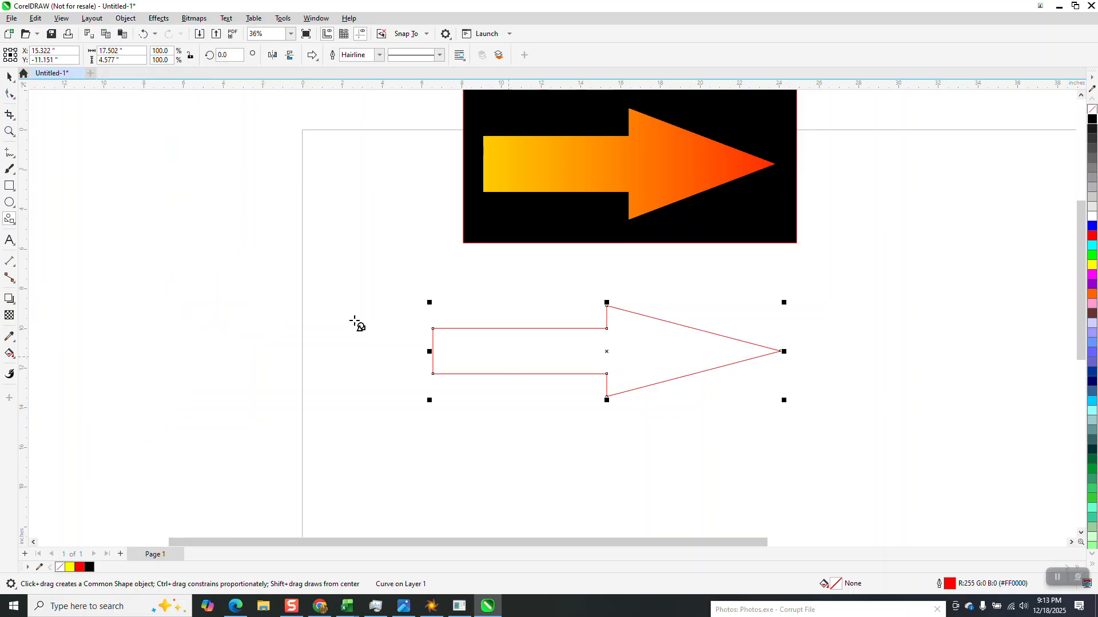
Draw a narrow vertical rectangle about 0.7 by 7.2 inches, fill it yellow and remove its outline.
scroll(119, 217, down, 1)
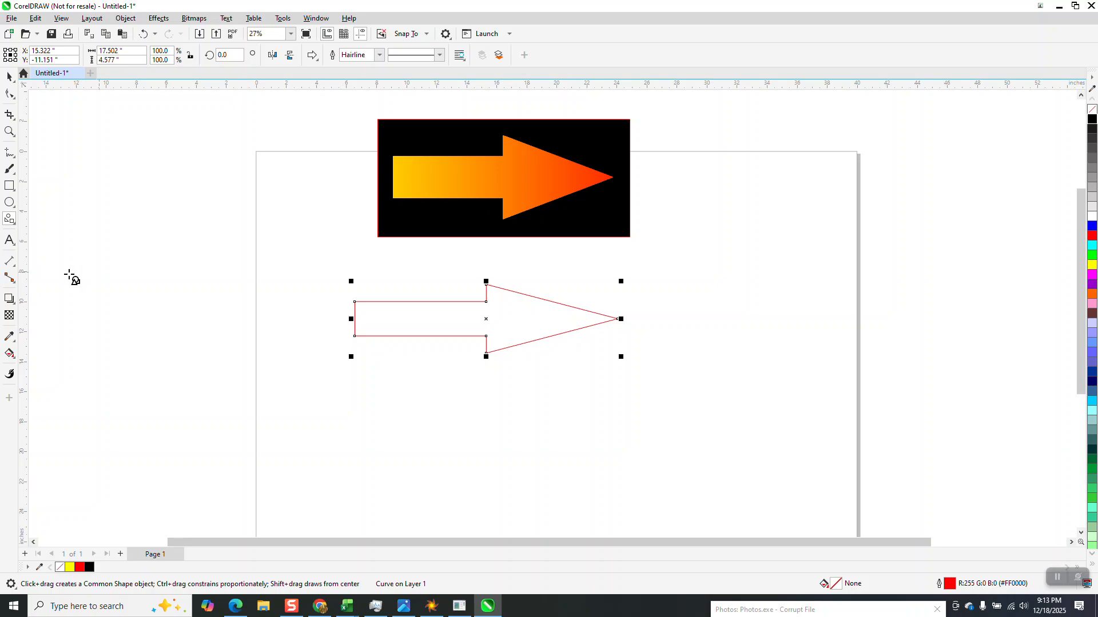
key(F6)
drag(312, 362, 321, 470)
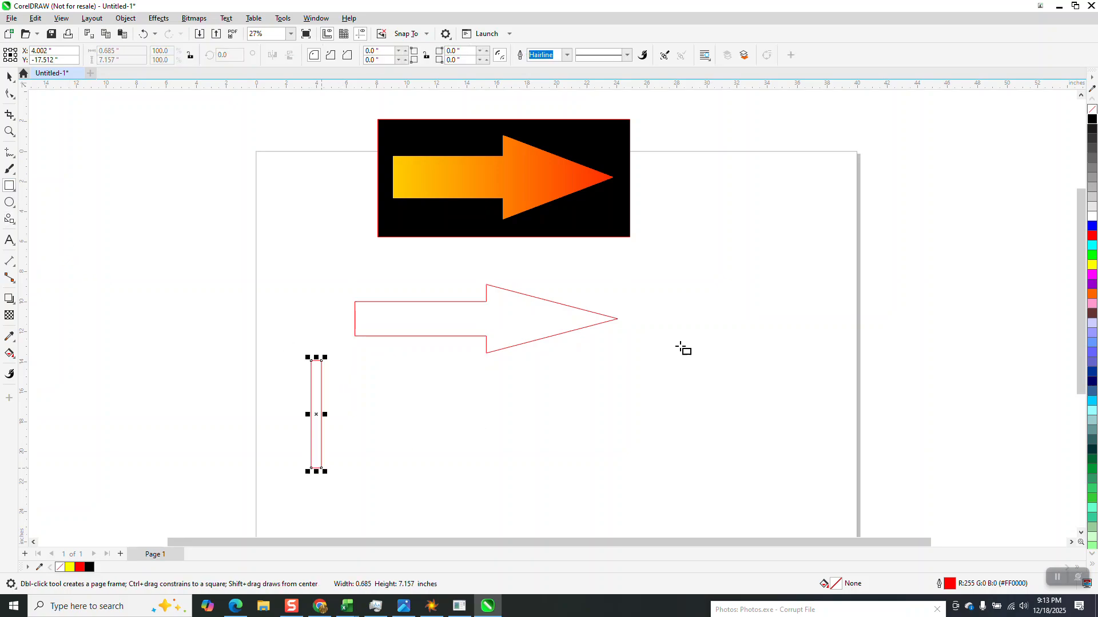
click(1092, 265)
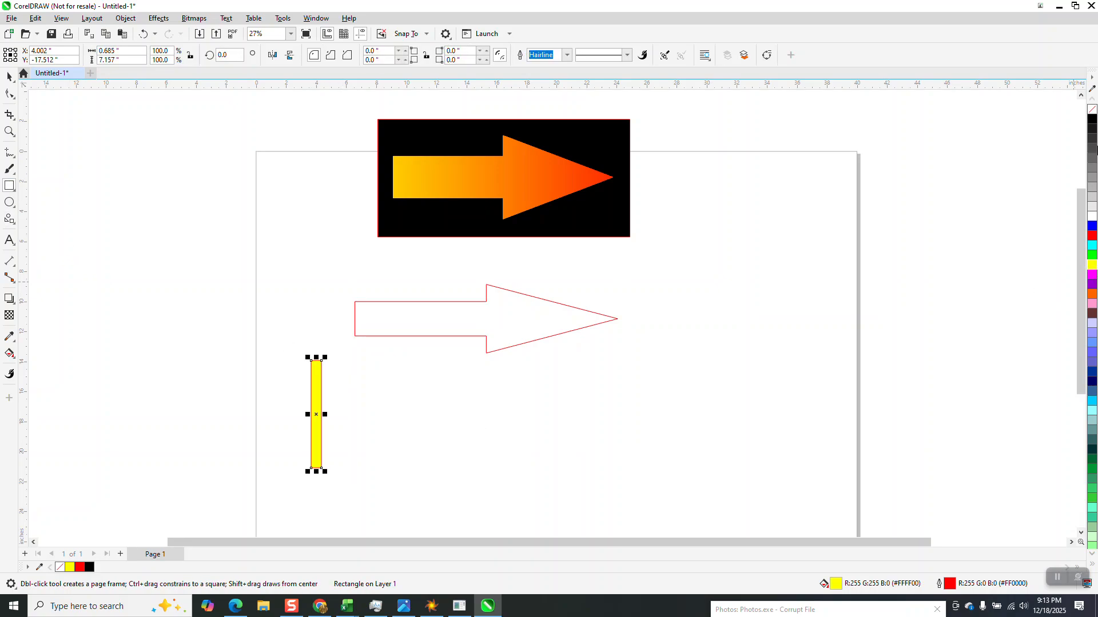
right_click(1092, 114)
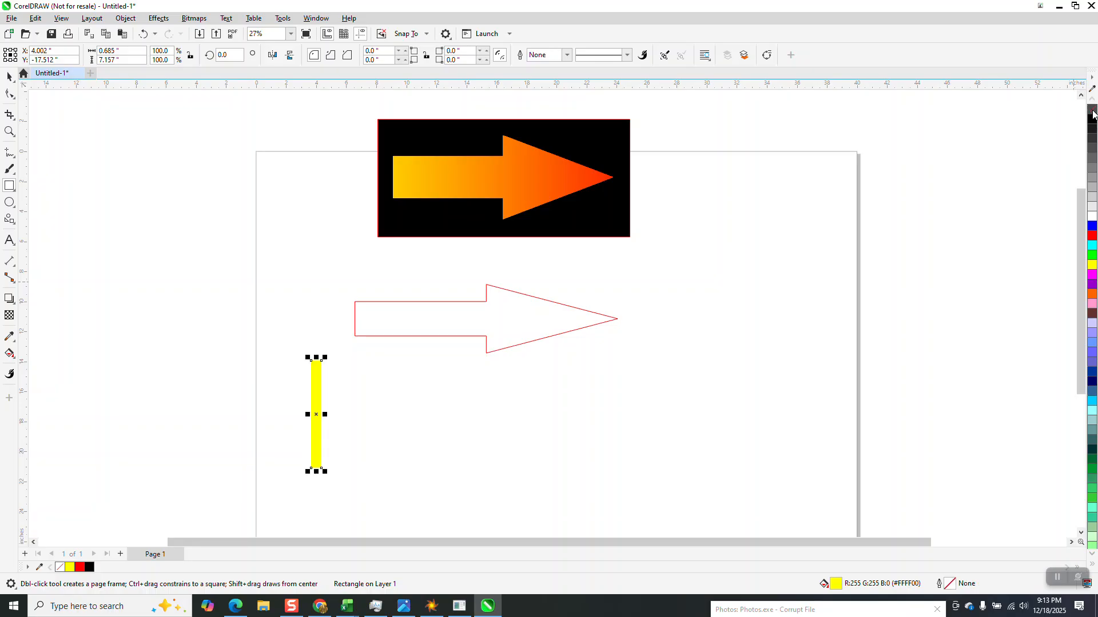
Place a copy of the rectangle to the right and fill it red.
drag(330, 412, 635, 412)
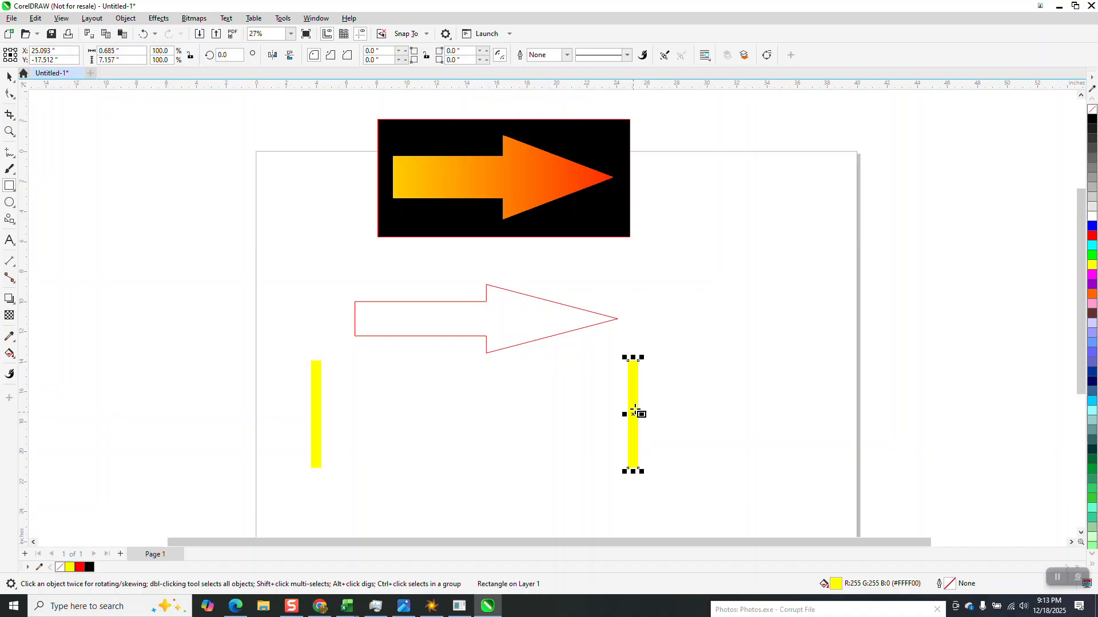
click(1092, 236)
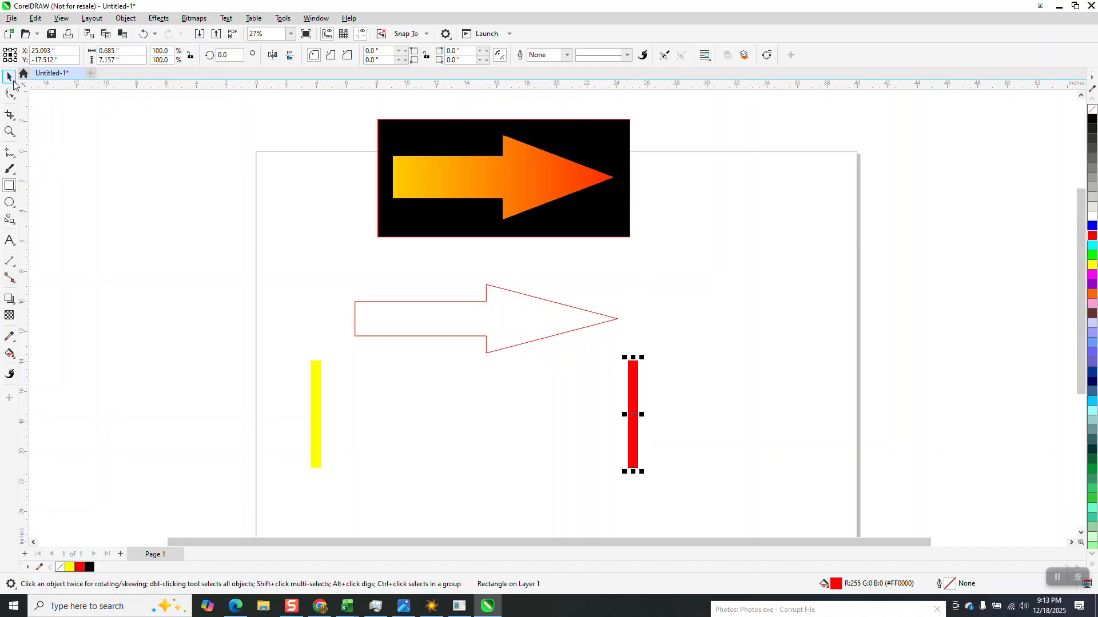
Select both rectangles and apply a Blend between them with 300 steps.
drag(271, 331, 694, 479)
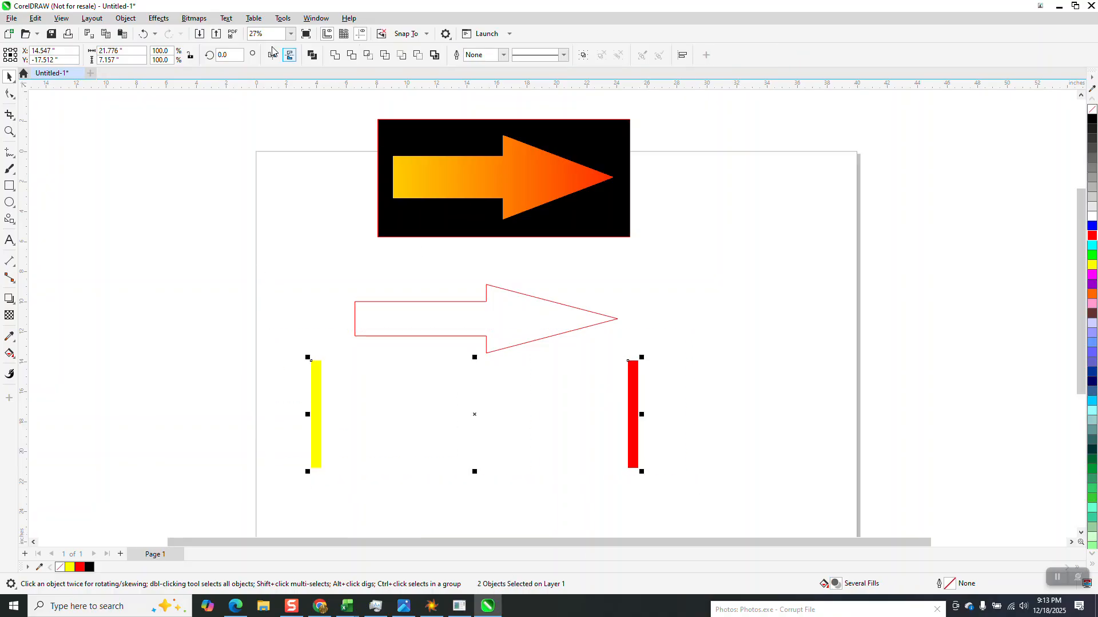
click(159, 18)
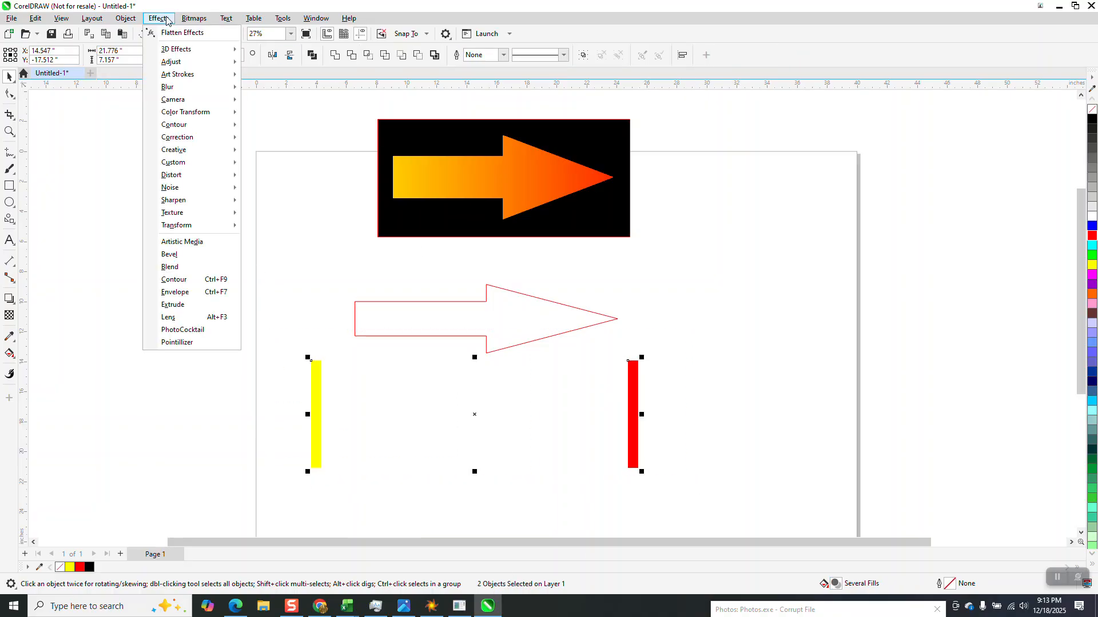
click(178, 267)
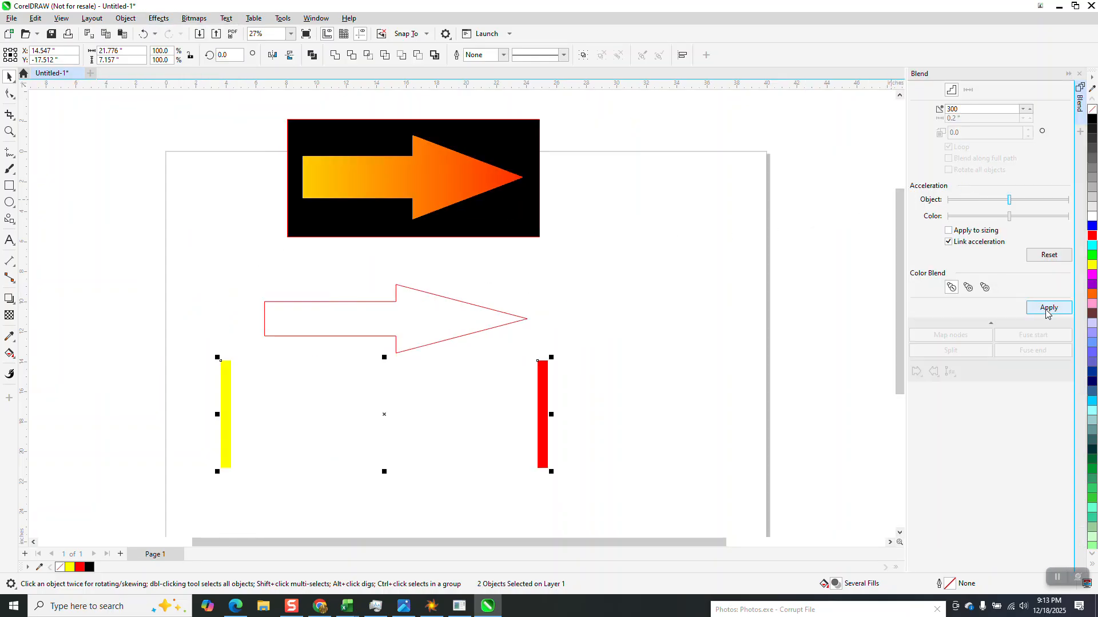
click(1048, 308)
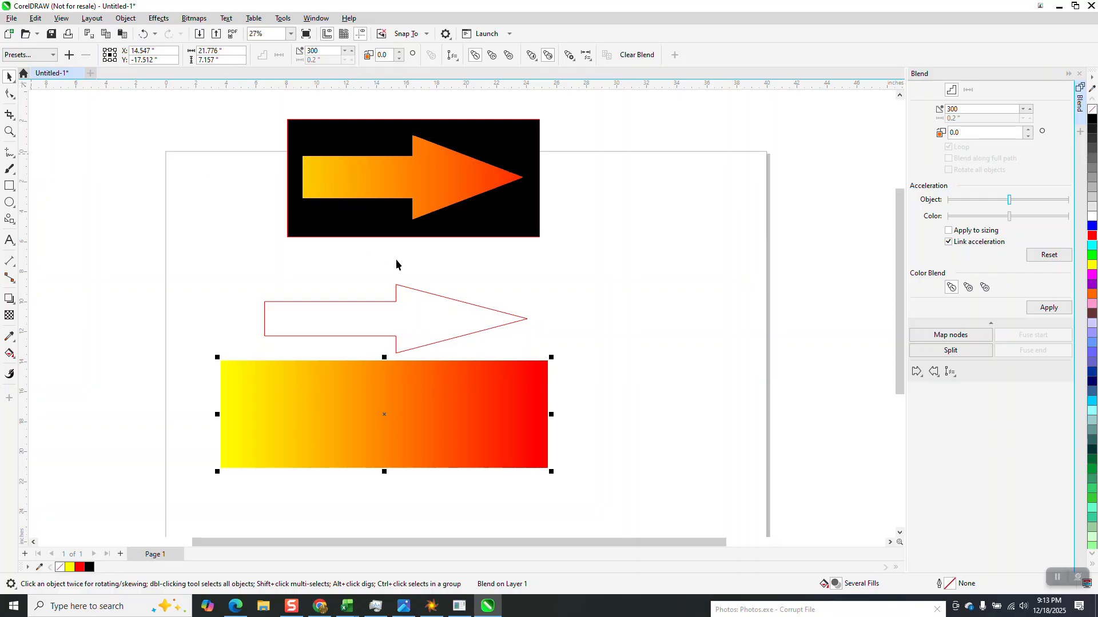
Move the arrow outline over the blend and bring it to the front of the page.
scroll(510, 306, down, 2)
drag(492, 311, 472, 398)
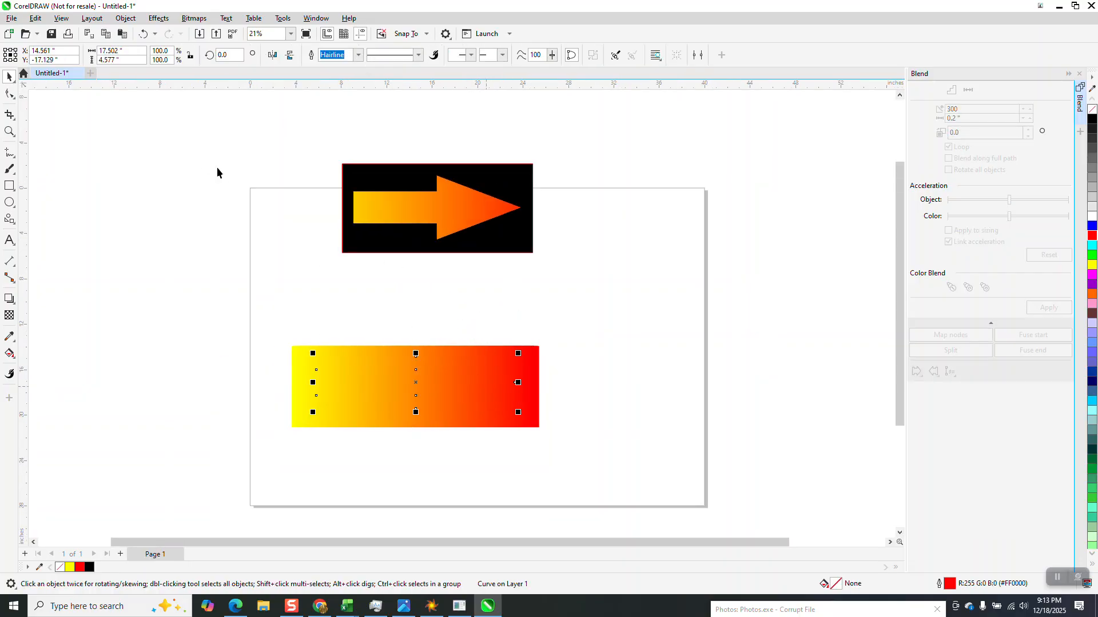
click(125, 17)
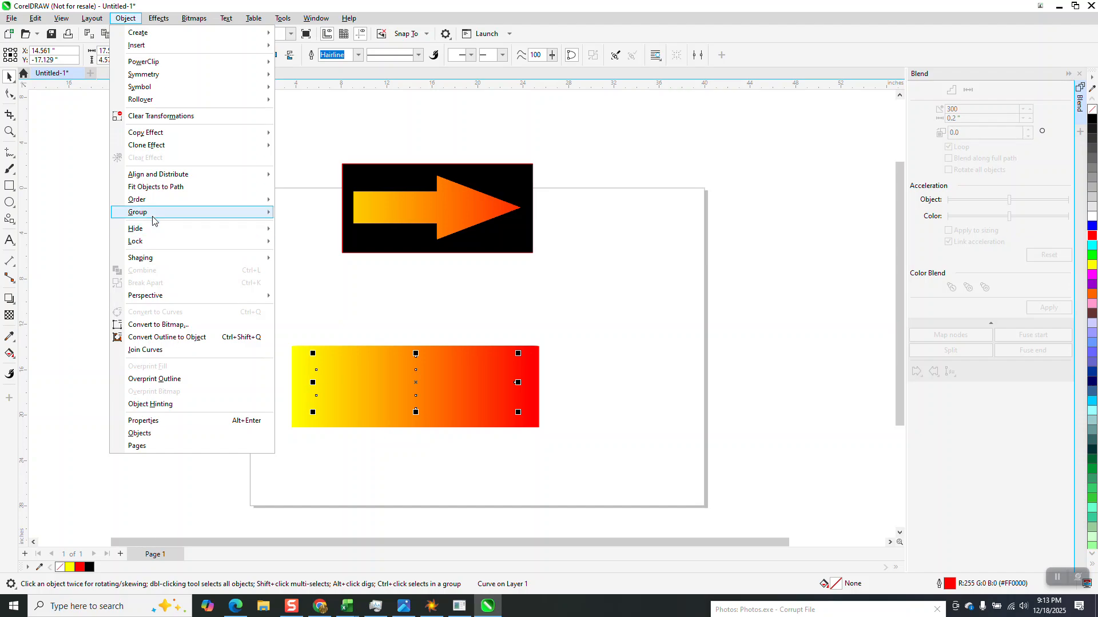
mouse_move(152, 215)
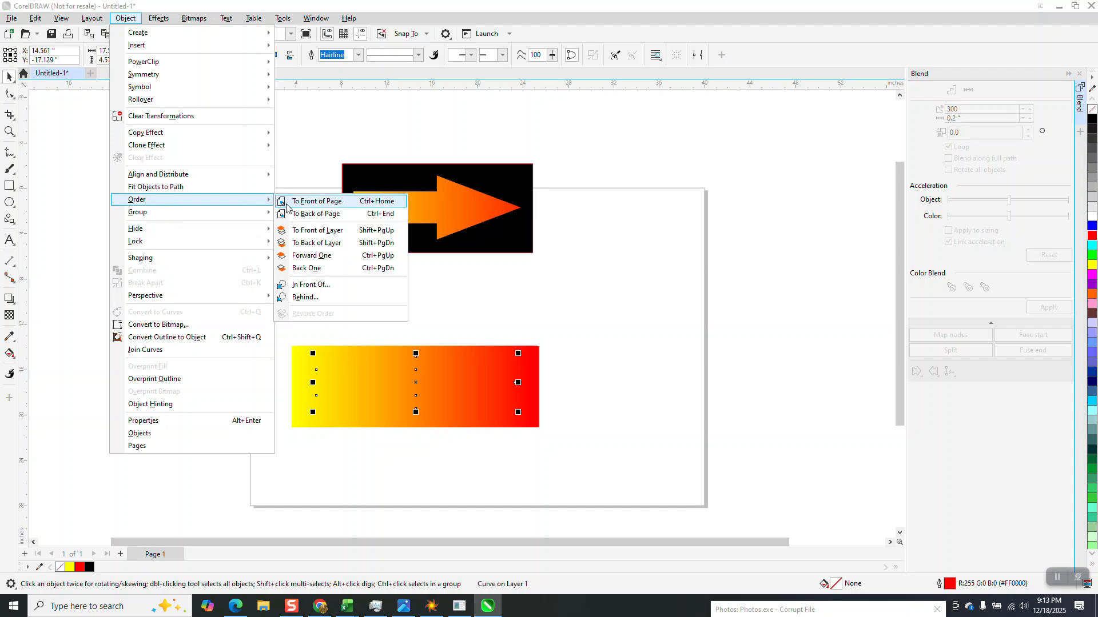
click(320, 201)
Move the blend up, leaving the arrow outline below it.
drag(279, 311, 636, 436)
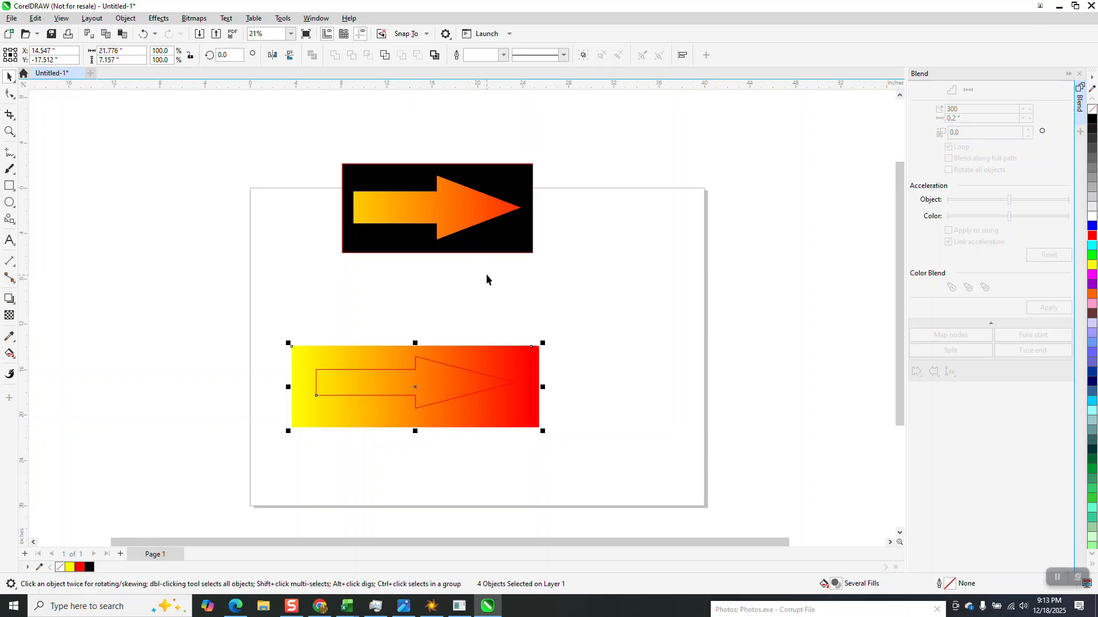
click(490, 341)
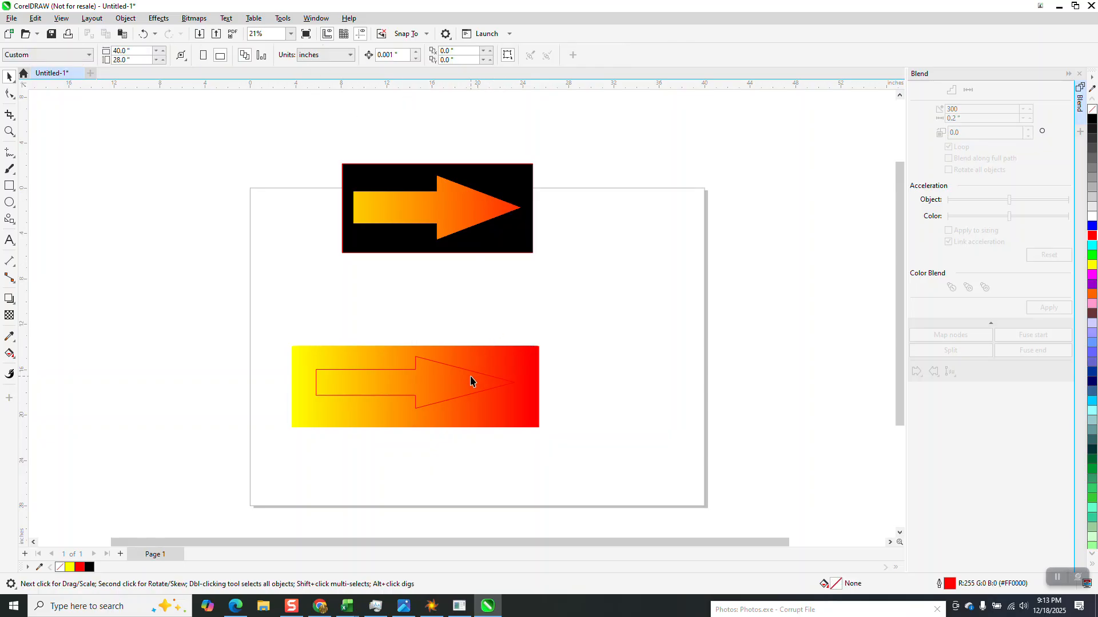
drag(471, 378, 478, 288)
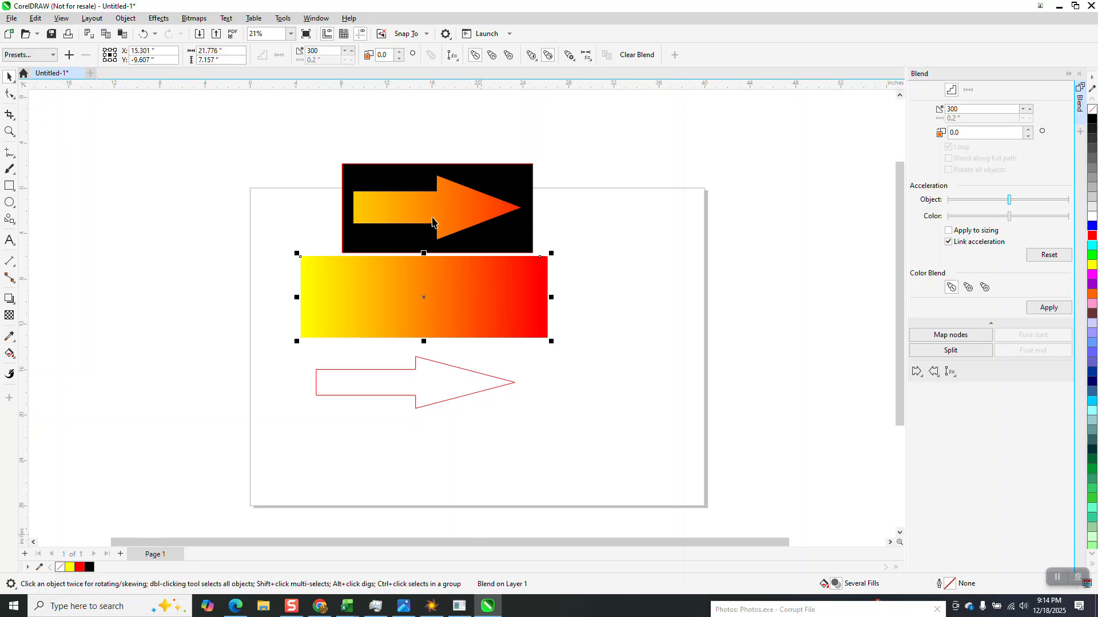
Move the sample gradient arrow further up above the page.
drag(292, 138, 589, 269)
drag(453, 208, 450, 149)
drag(385, 320, 614, 360)
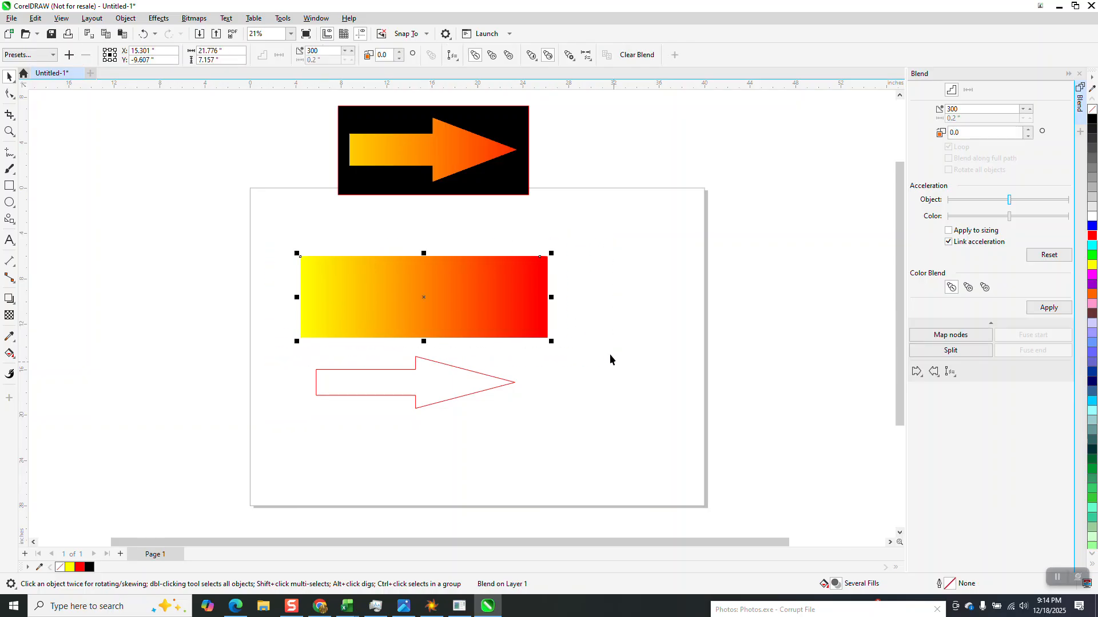
Break the blend apart.
click(129, 19)
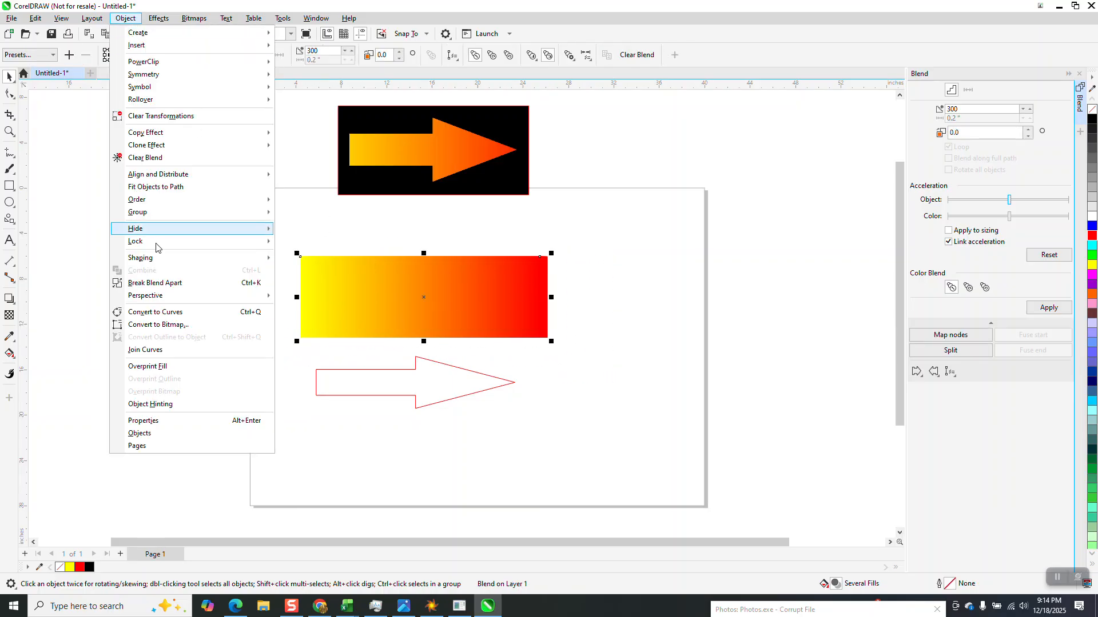
click(163, 284)
click(379, 270)
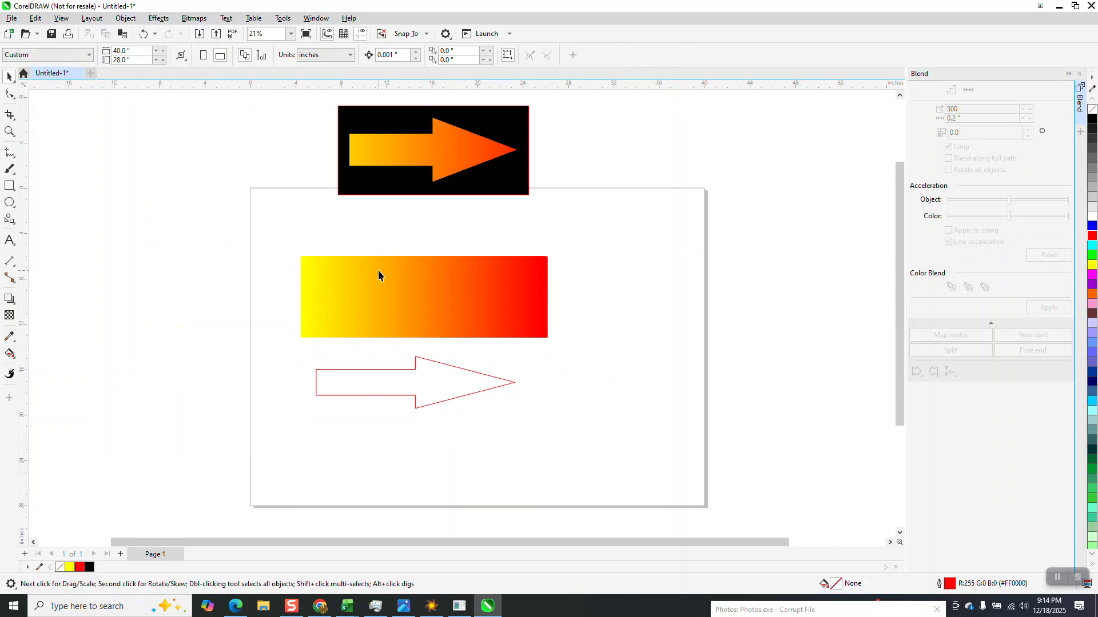
Move the blended rectangles up and undo the move.
drag(419, 277, 421, 235)
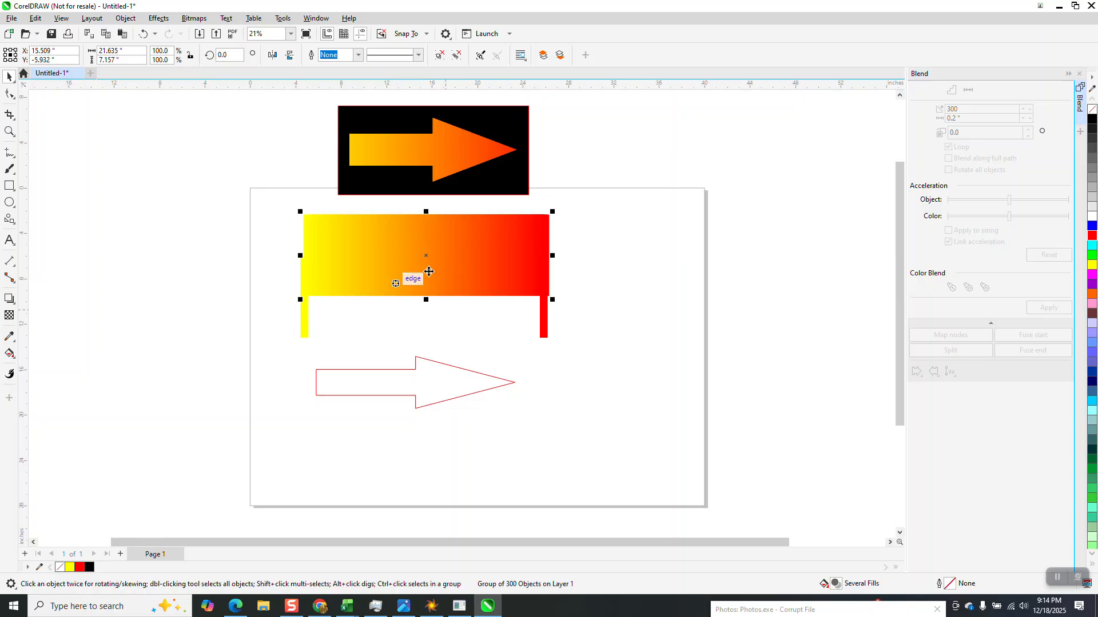
click(143, 33)
Select all parts of the broken blend and group them into one object.
drag(251, 212, 554, 343)
click(126, 18)
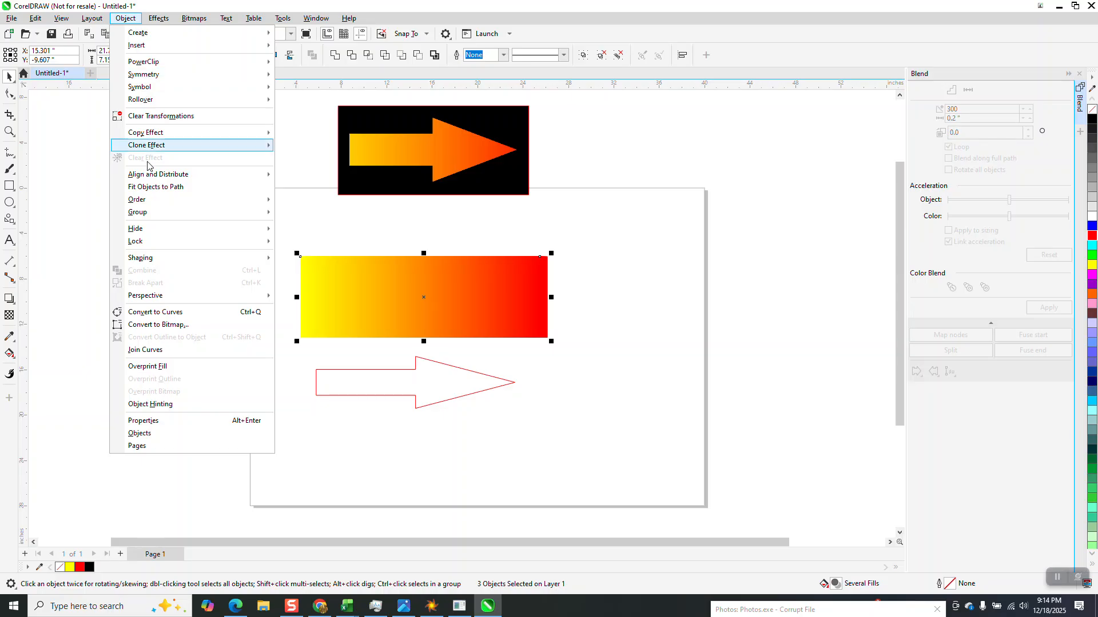
mouse_move(158, 215)
click(313, 238)
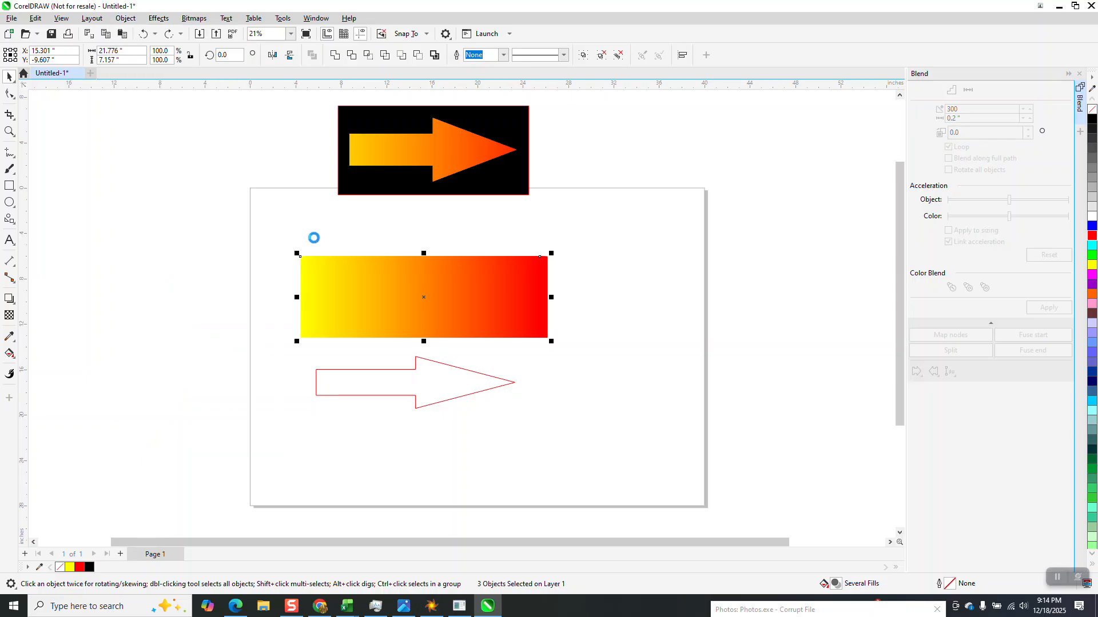
drag(270, 228, 562, 347)
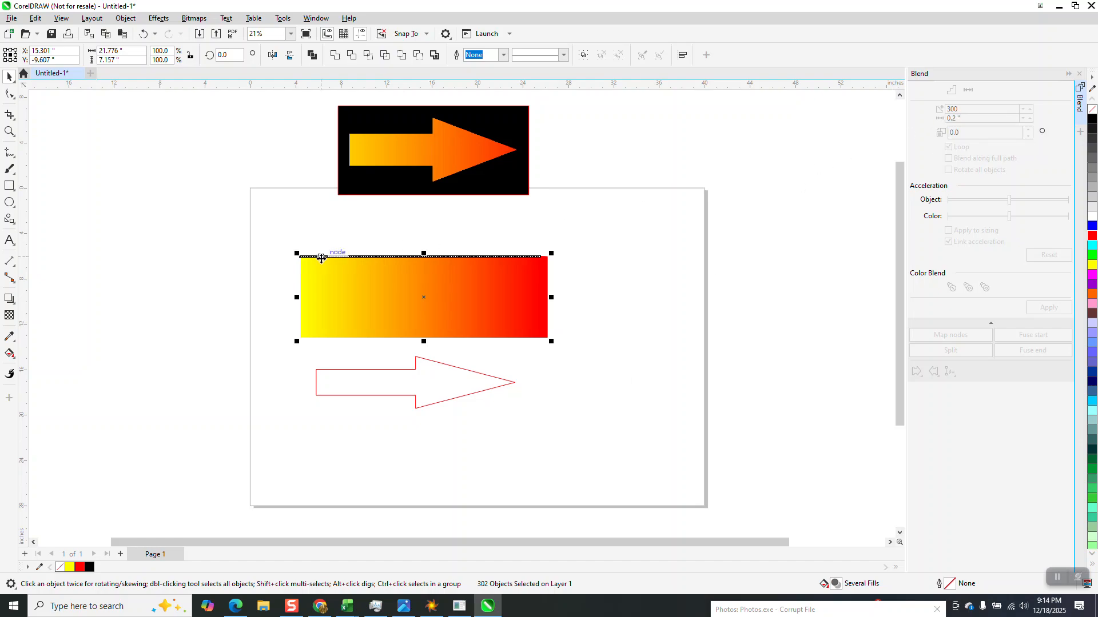
click(125, 22)
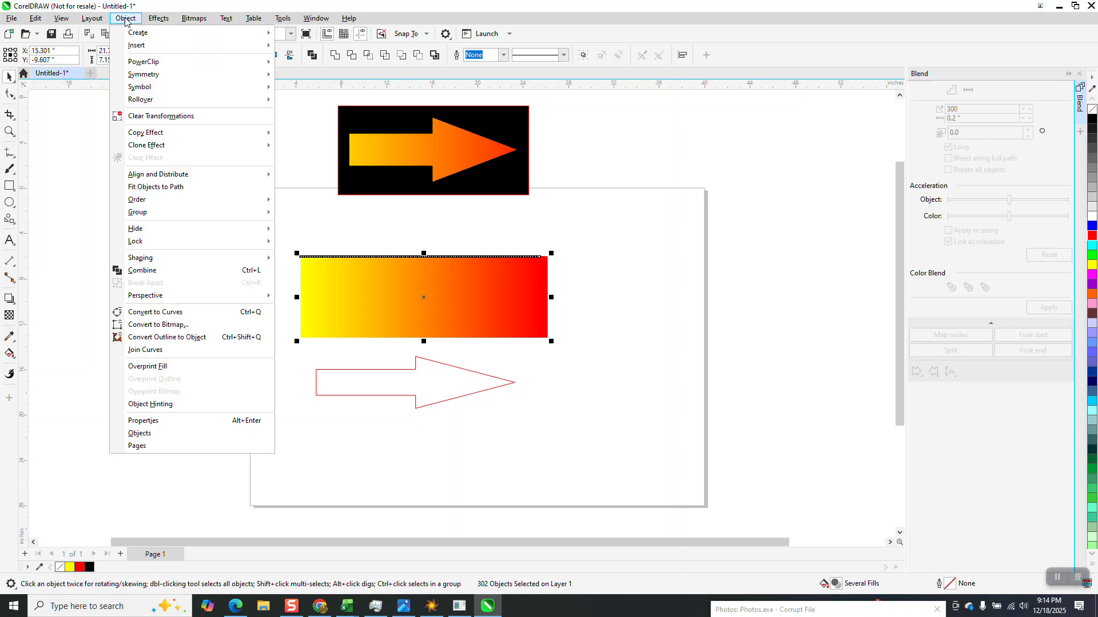
click(301, 214)
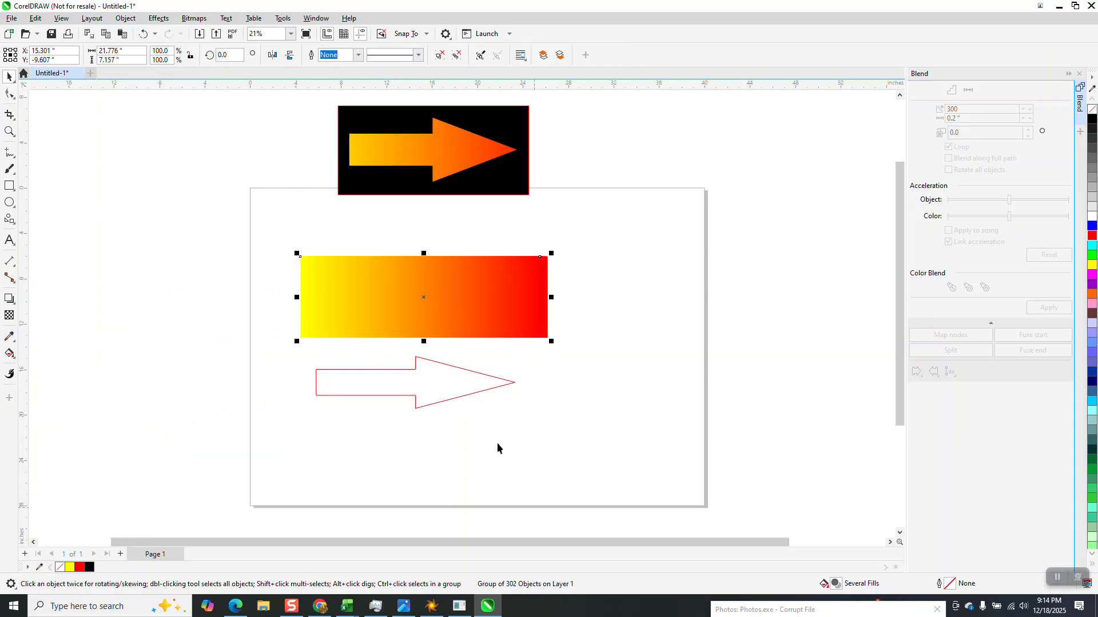
Place the arrow outline over the grouped blend, select both, and intersect them.
drag(475, 393, 484, 308)
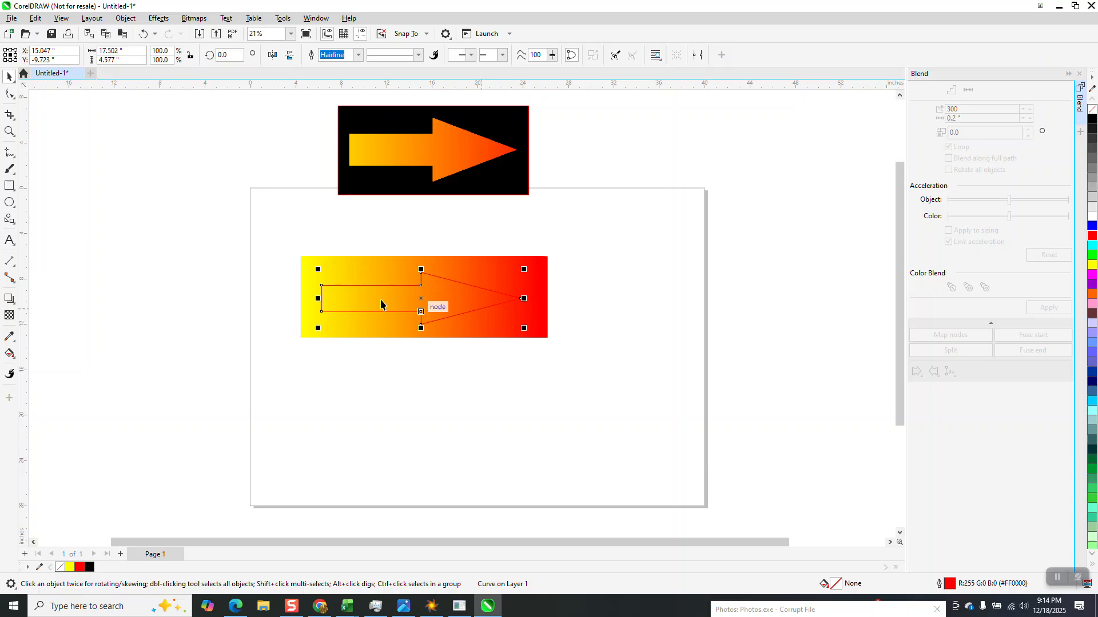
drag(290, 234, 637, 383)
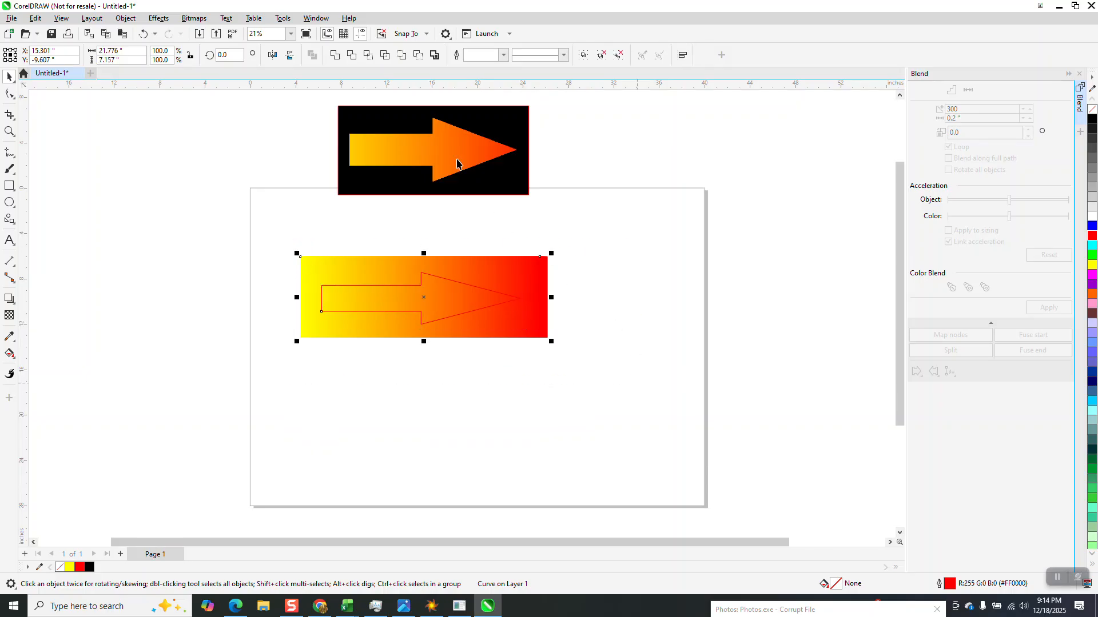
click(368, 55)
Move the intersected gradient arrow below the blend and the arrow outline further down.
drag(421, 301, 415, 389)
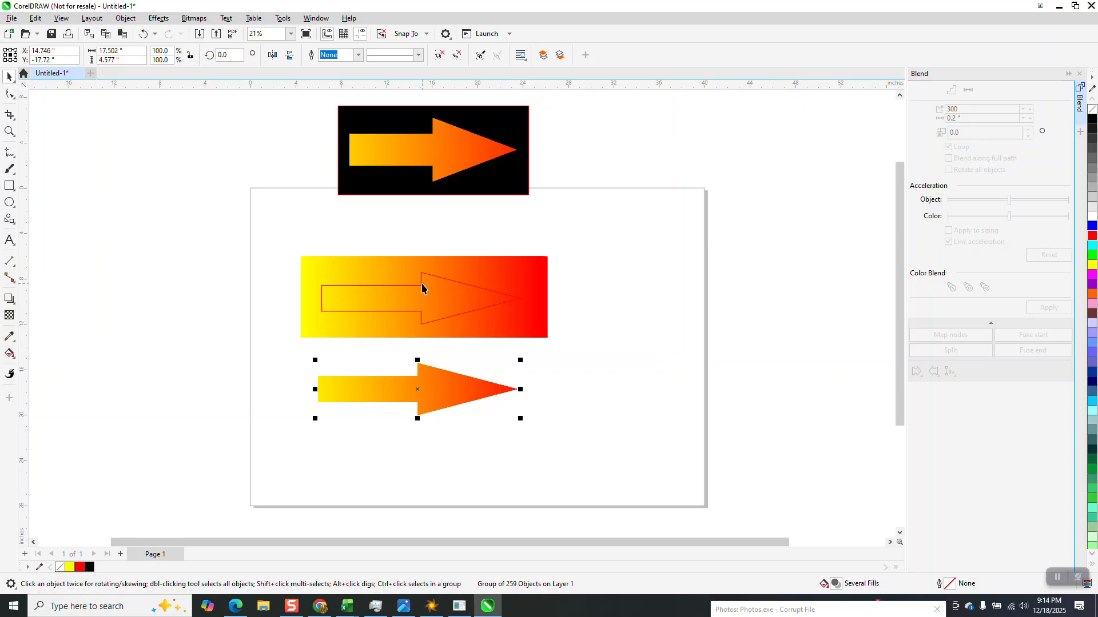
drag(419, 289, 421, 441)
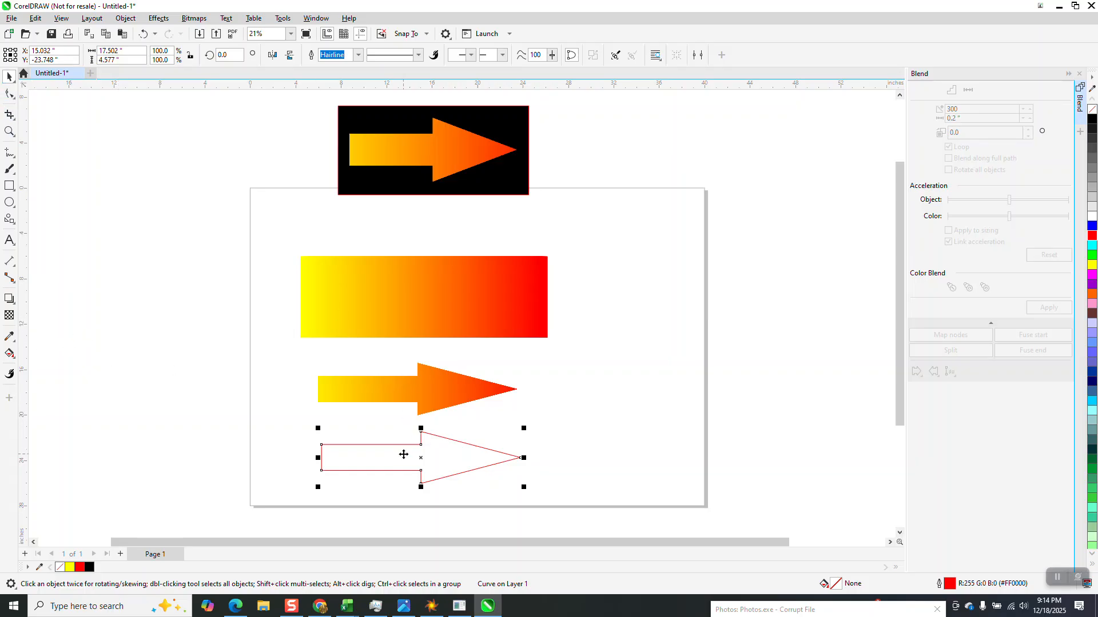
Remove the arrow outline's stroke and give the arrow a linear fountain fill from yellow to red along its length.
click(1092, 265)
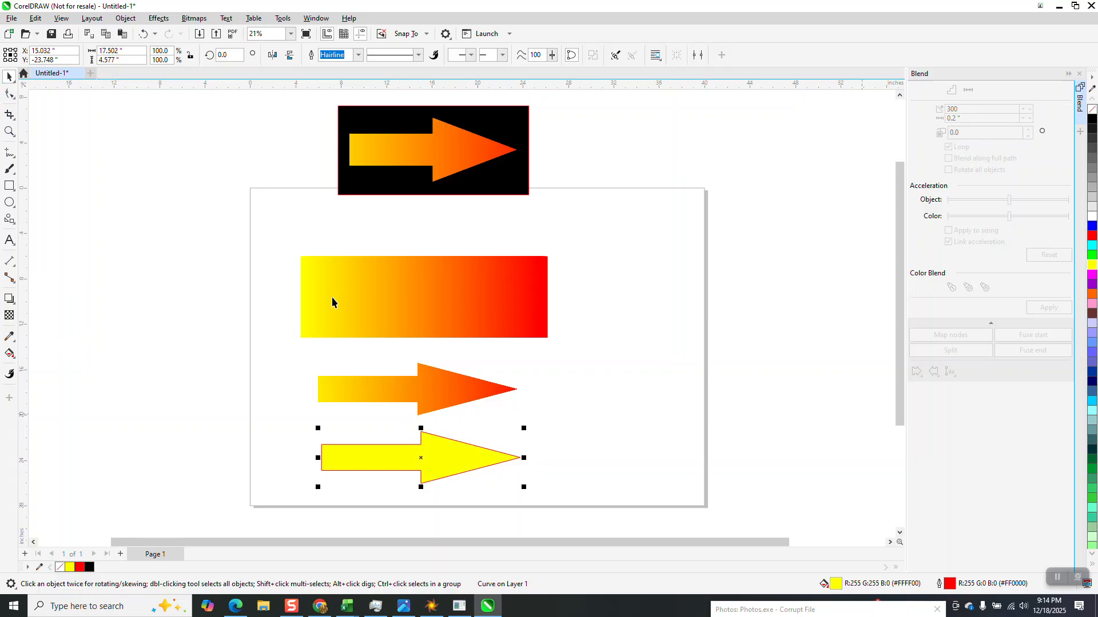
right_click(1092, 109)
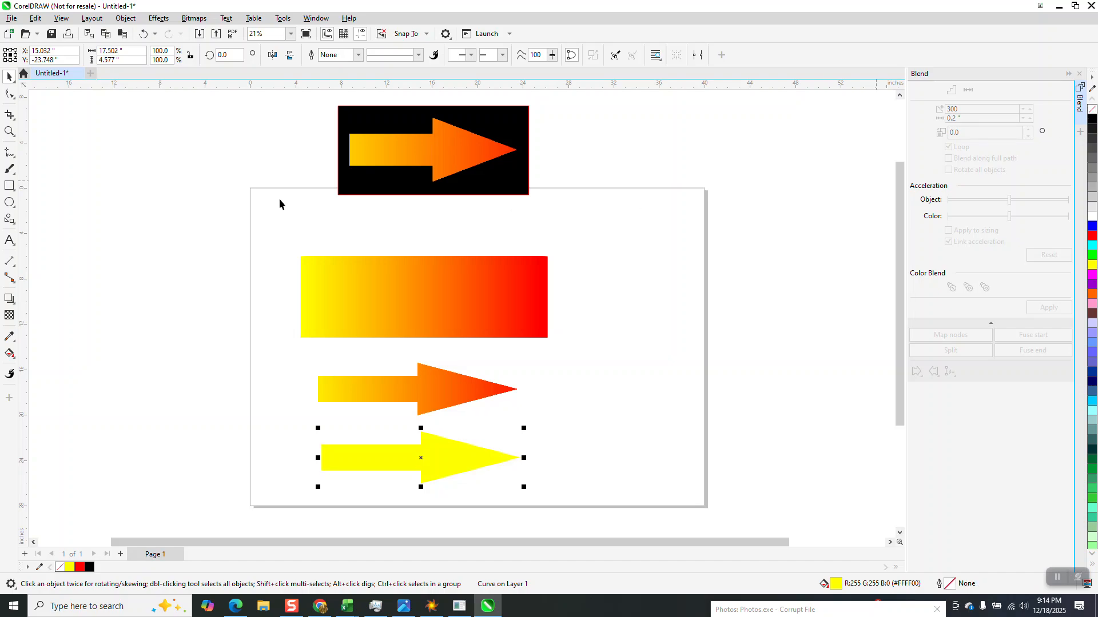
click(16, 358)
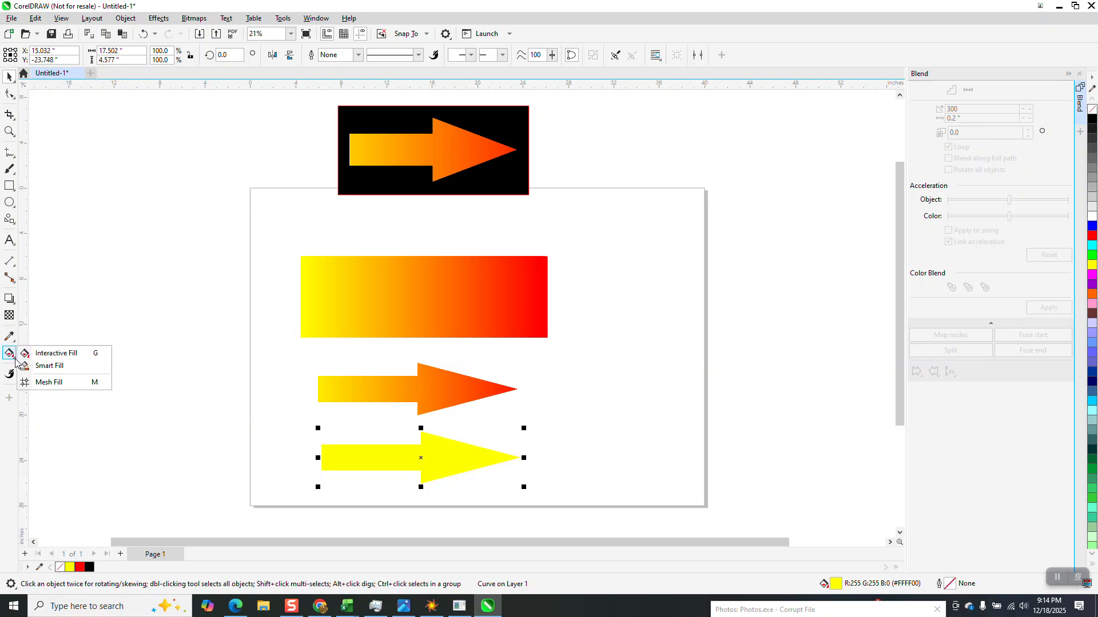
click(64, 354)
drag(321, 456, 511, 459)
drag(1093, 239, 511, 459)
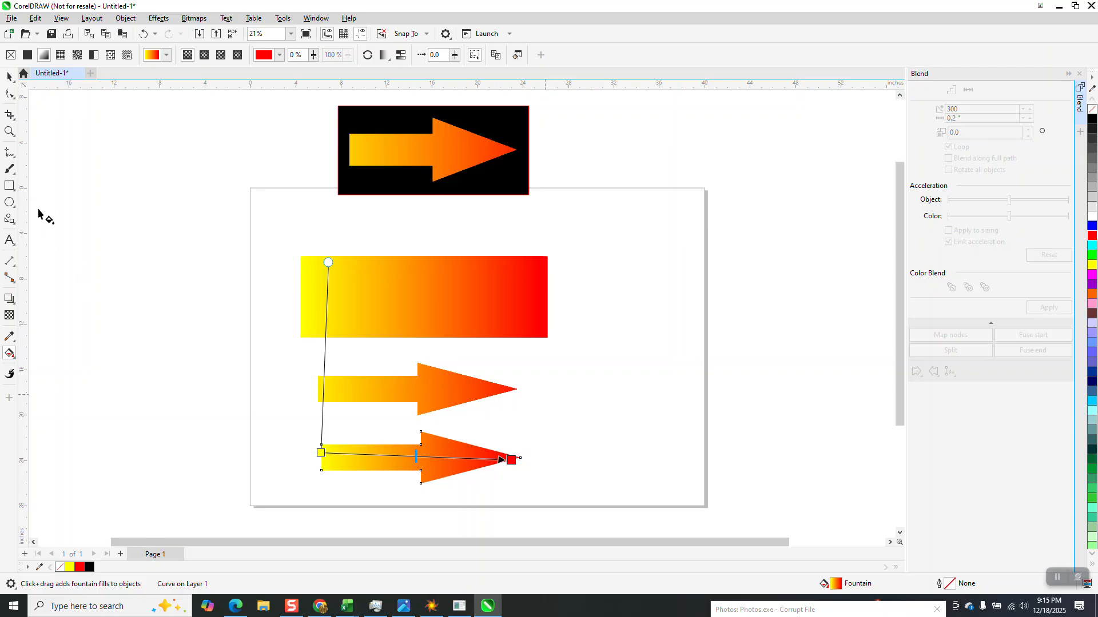
Zoom in on the new arrow and fine-tune its fountain fill handles, adding a midpoint color node and removing it again.
click(10, 132)
drag(270, 409, 552, 529)
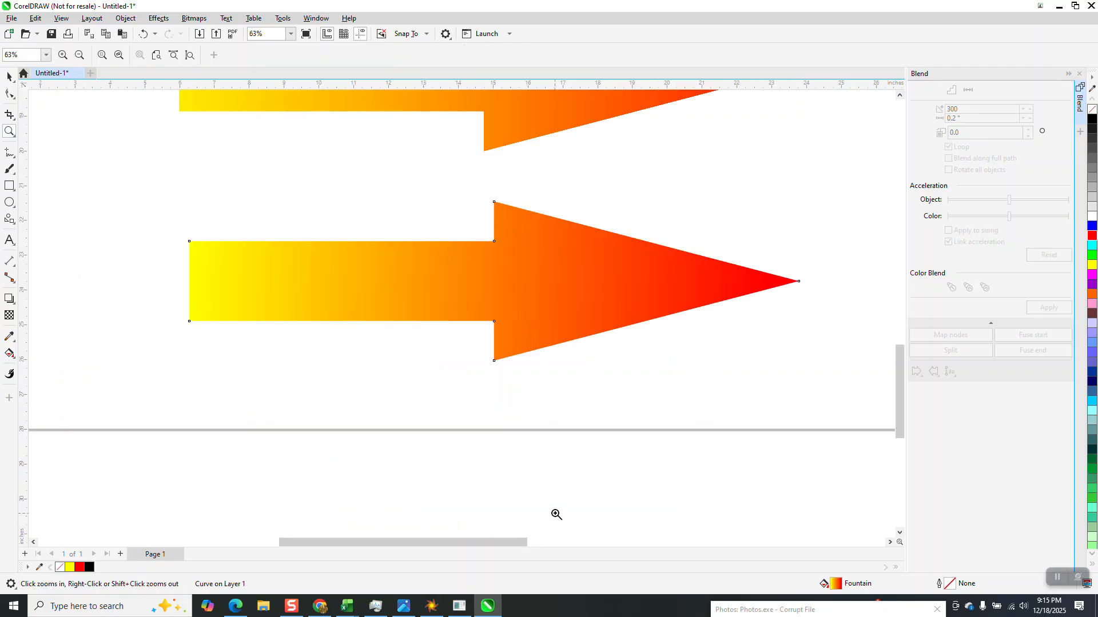
scroll(272, 395, down, 2)
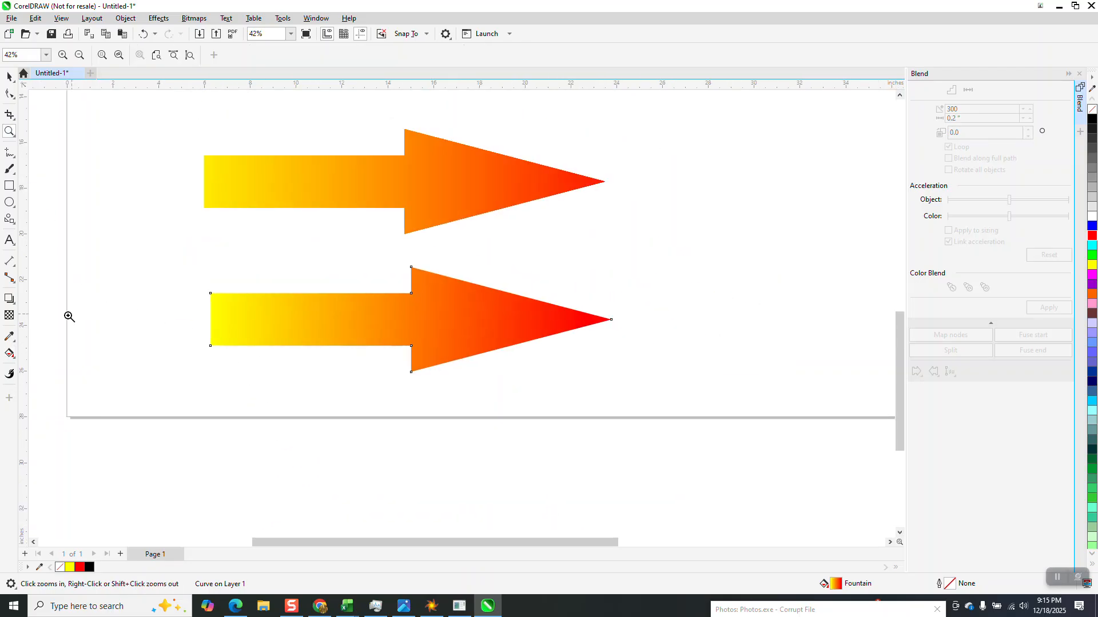
click(9, 353)
drag(205, 313, 206, 323)
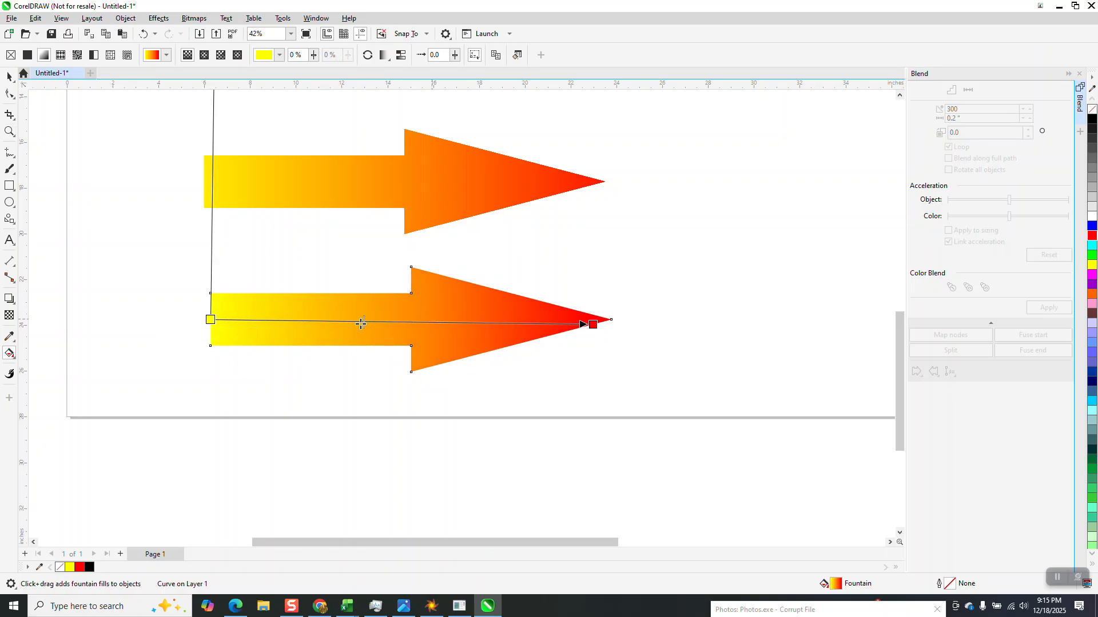
double_click(309, 323)
drag(410, 323, 486, 322)
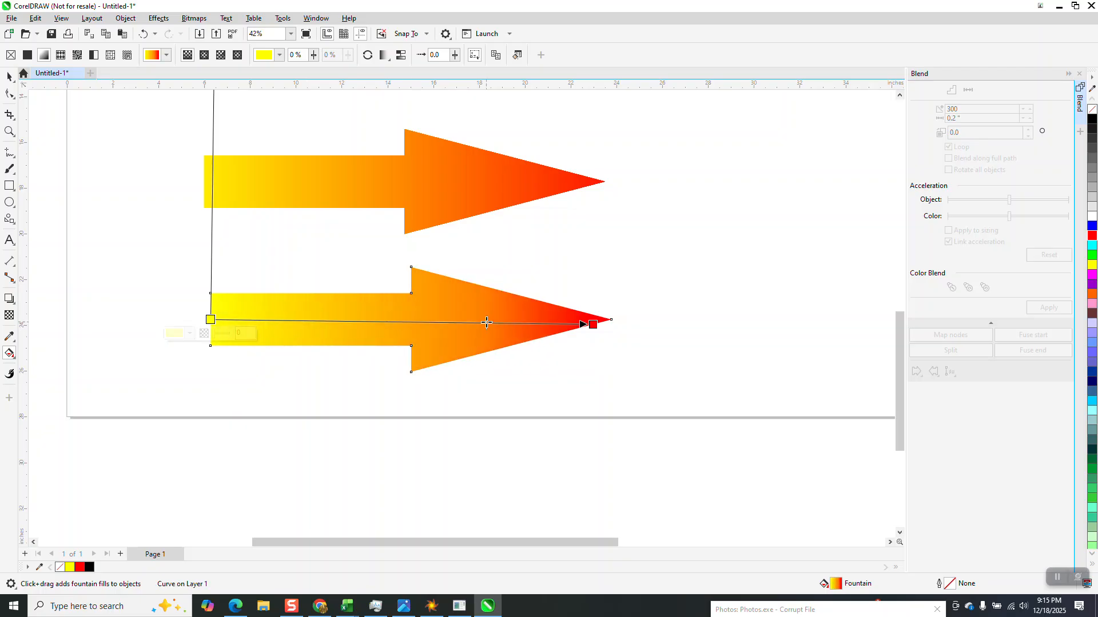
double_click(411, 325)
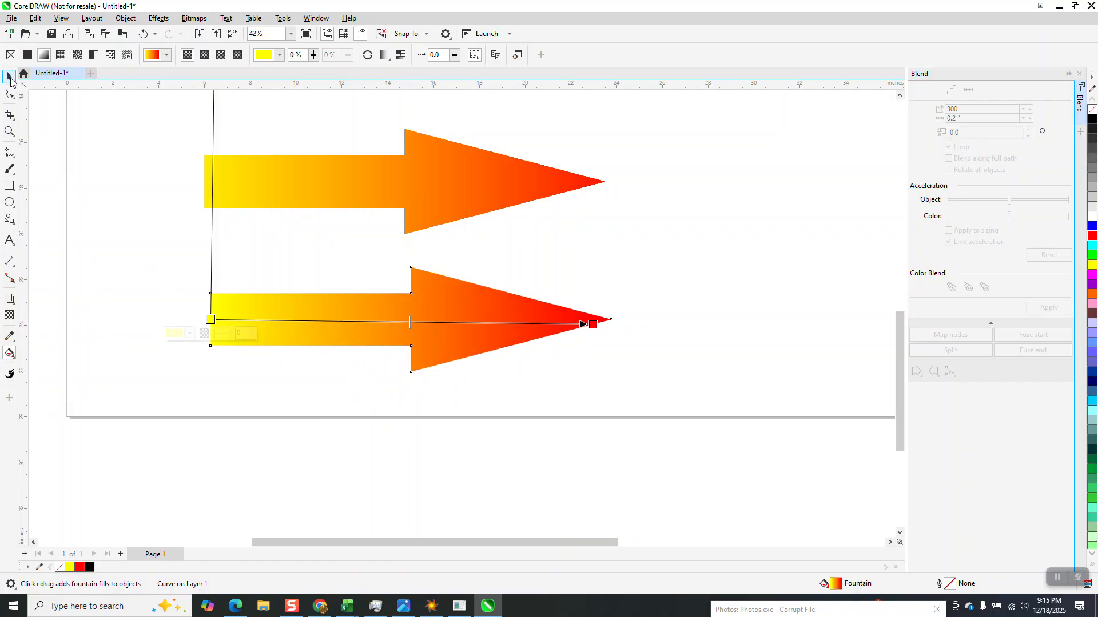
click(9, 76)
key(space)
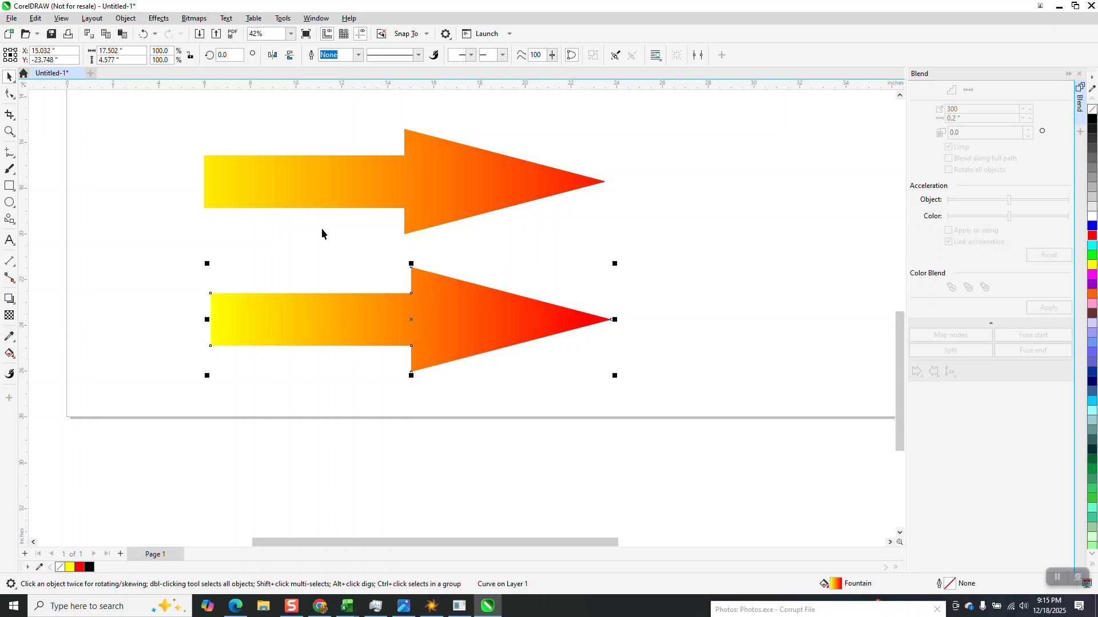
Move the two gradient arrows closer together so they stack one above the other.
click(402, 183)
mouse_move(402, 179)
mouse_down()
mouse_move(448, 171)
mouse_move(410, 166)
mouse_up()
drag(426, 294, 431, 271)
Draw a rectangle about 22.3 by 11.2 inches around both arrows, fill it black, and send it behind them.
click(9, 185)
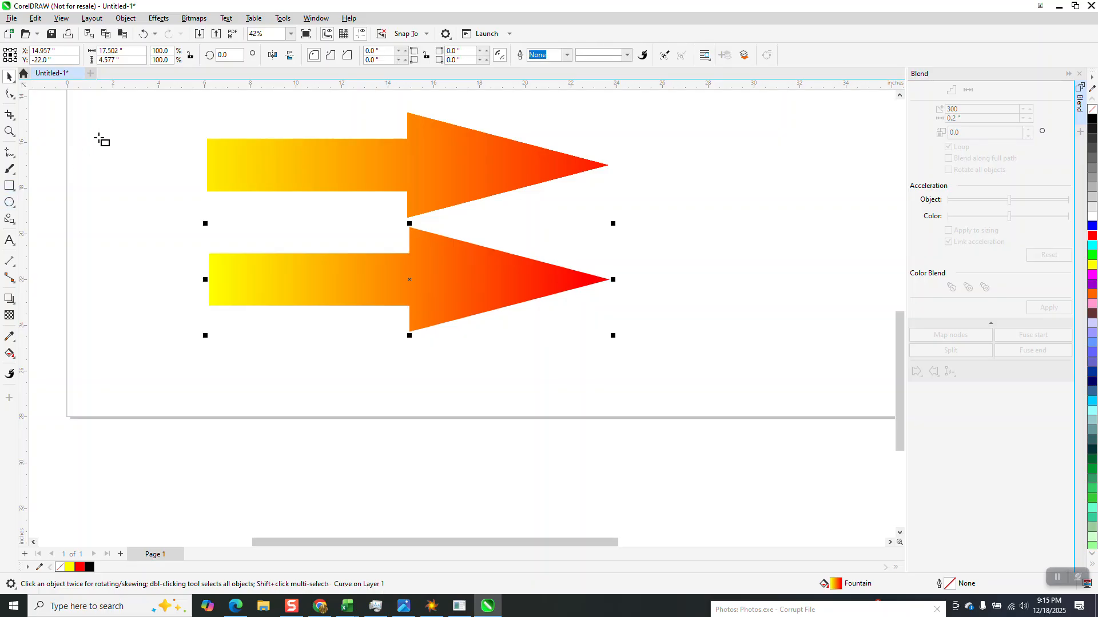
drag(133, 100, 643, 358)
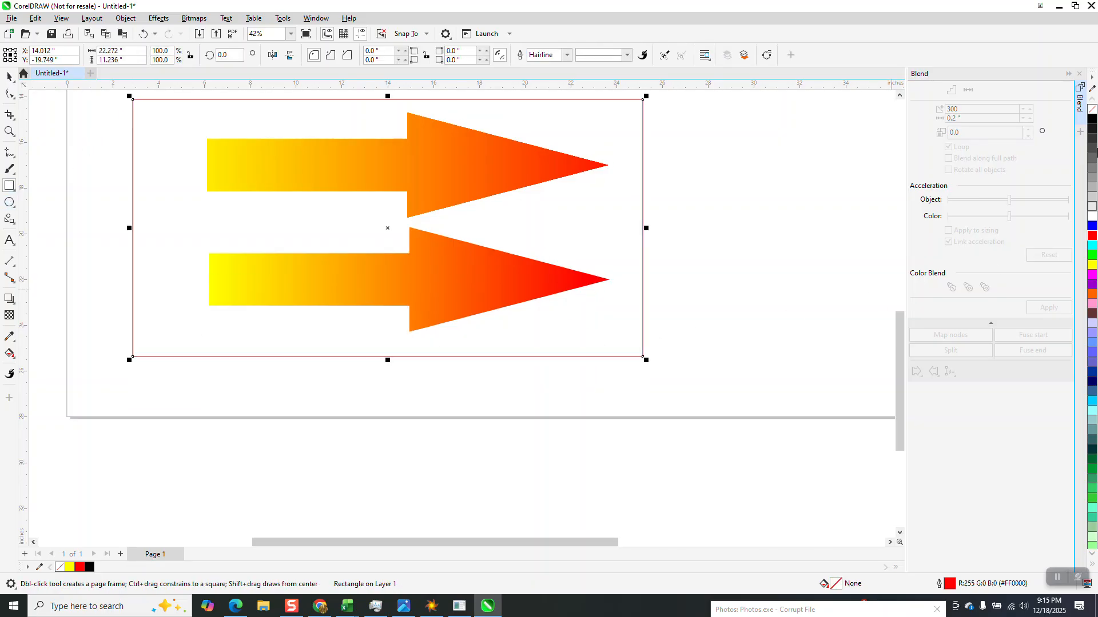
click(1091, 121)
click(125, 18)
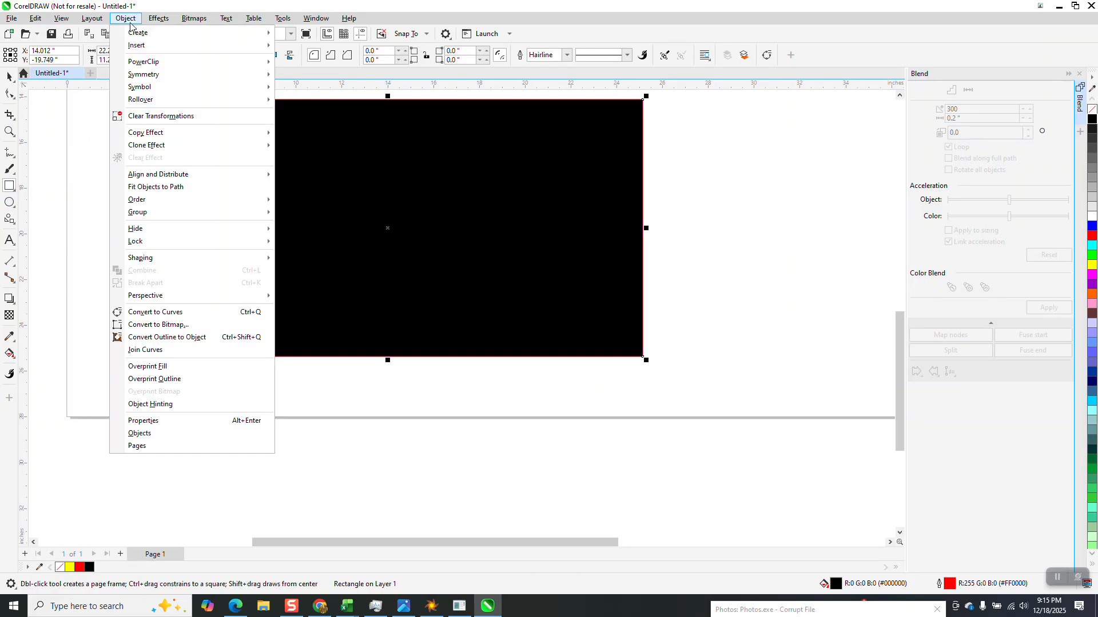
mouse_move(146, 217)
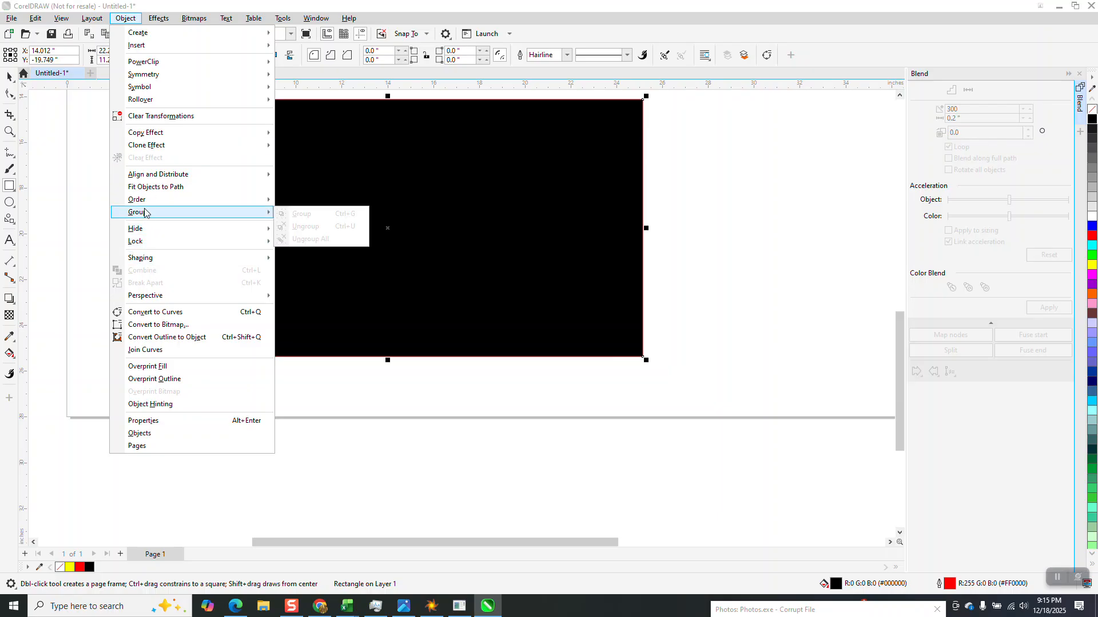
click(307, 218)
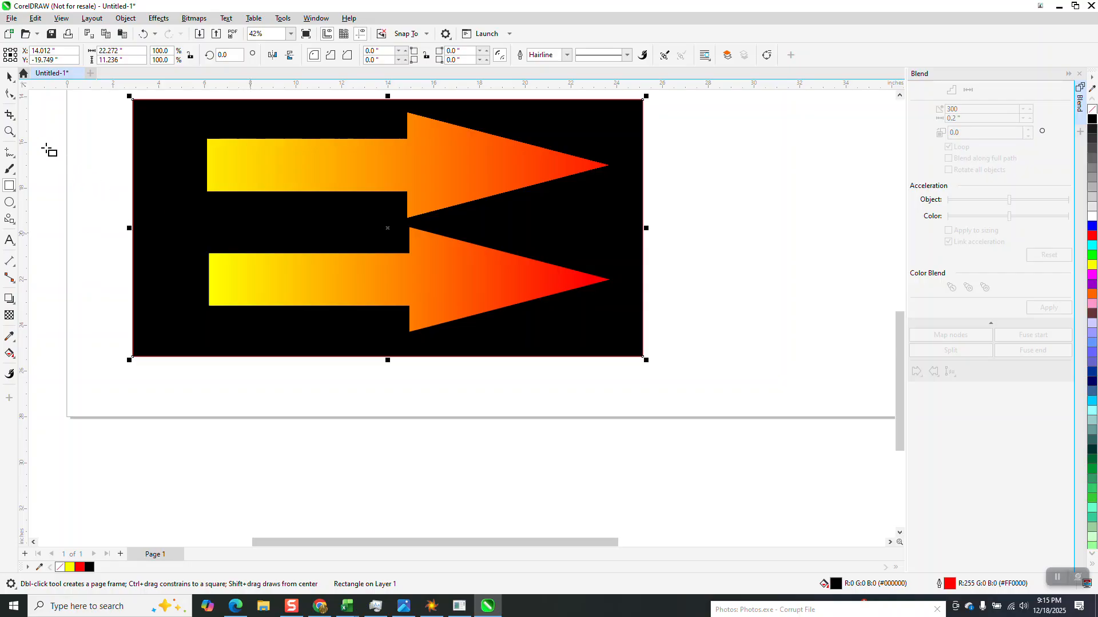
Zoom in to inspect the two gradient arrows on the black background.
click(9, 131)
drag(191, 116, 624, 362)
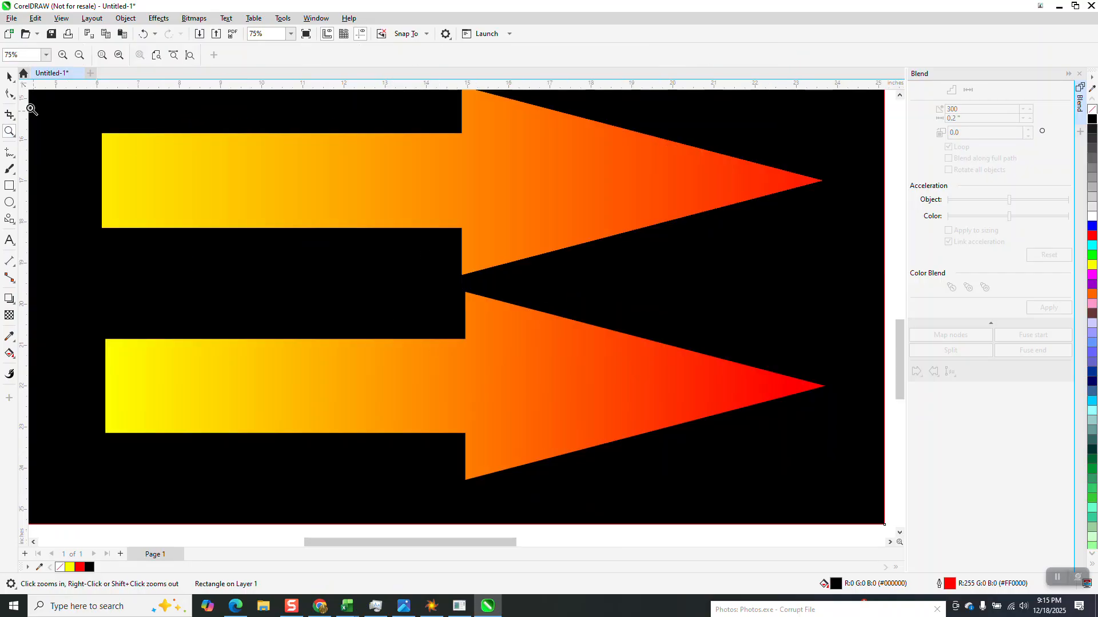
scroll(375, 352, down, 1)
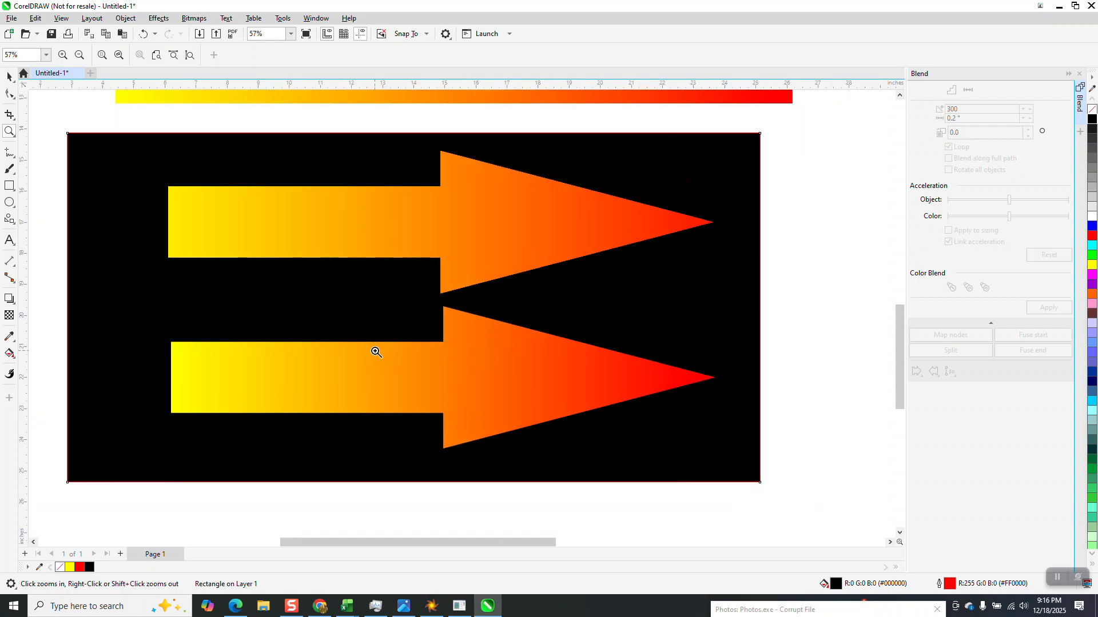